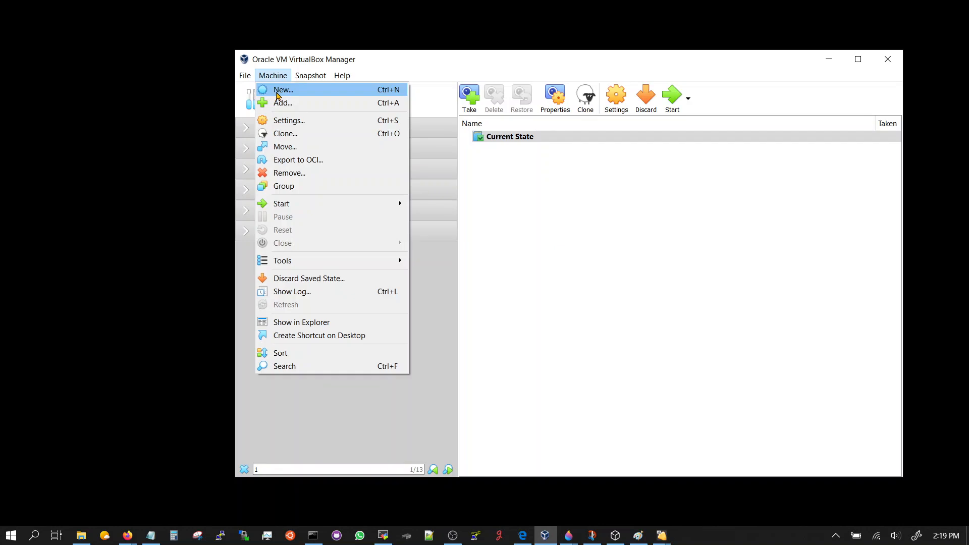
Create a new VM named MasterVyos with type Other and version Other/Unknown (64-bit).
{"action": "left_click", "coordinate": [280, 89]}
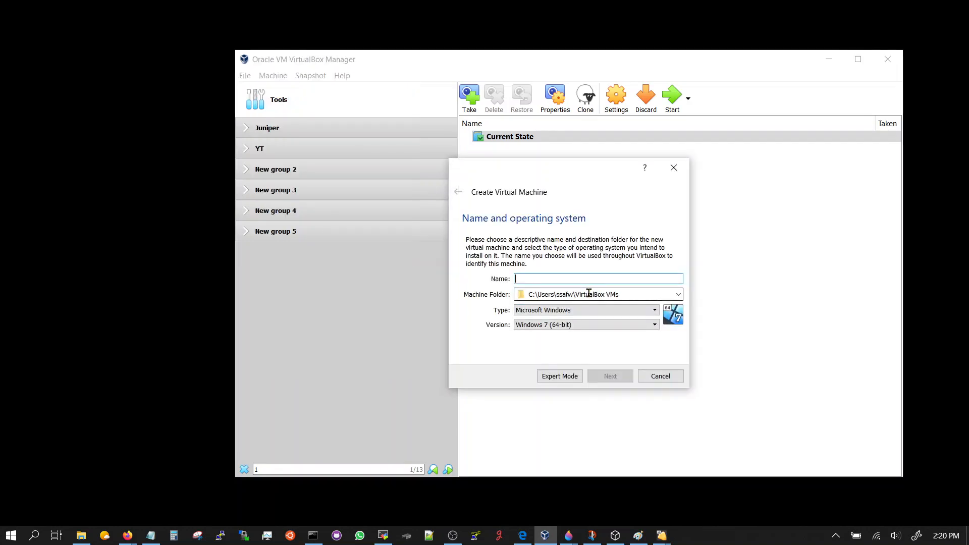
{"action": "type", "text": "MasterVyos"}
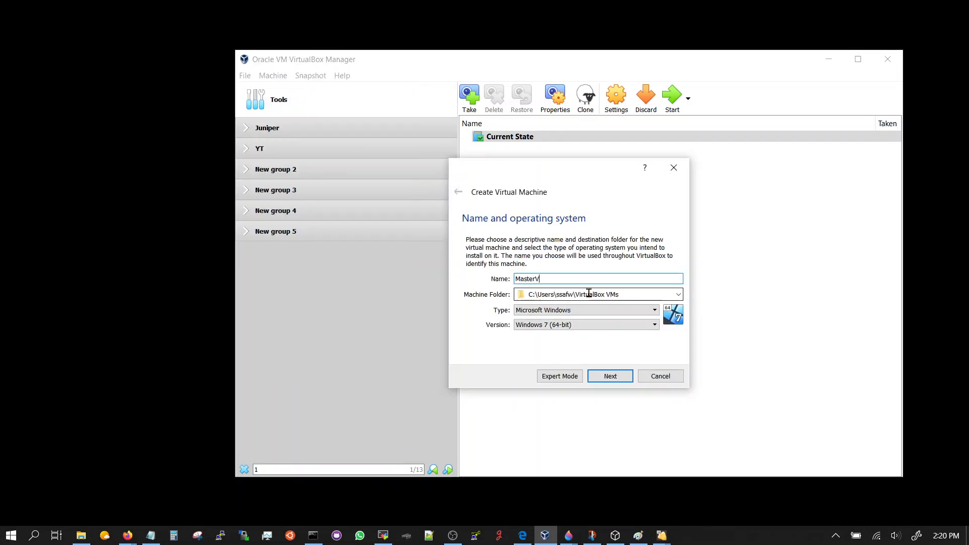
{"action": "left_click", "coordinate": [619, 311]}
{"action": "left_click", "coordinate": [571, 367]}
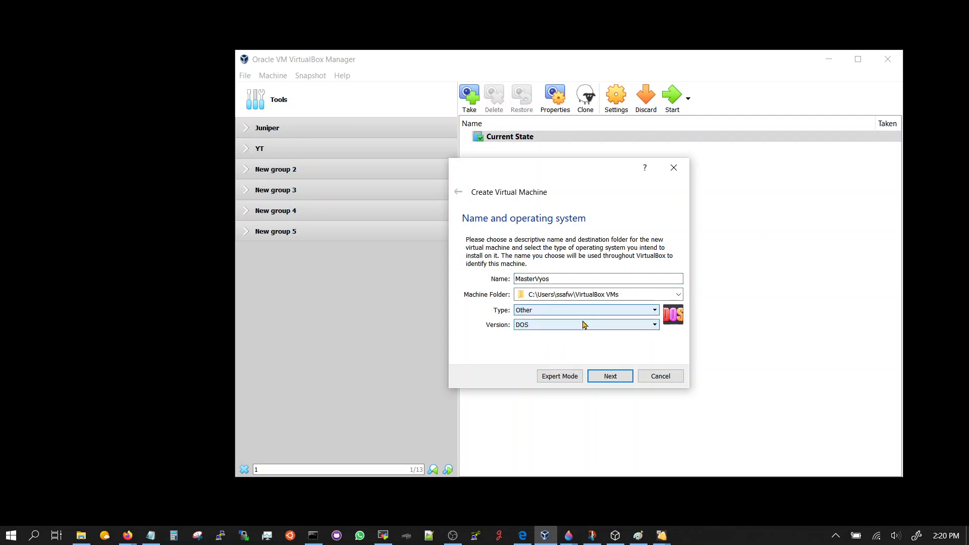
{"action": "left_click", "coordinate": [586, 324]}
{"action": "left_click", "coordinate": [567, 392]}
Give it 512 MB of memory and a dynamically allocated 2.00 GB VDI disk.
{"action": "left_click", "coordinate": [620, 378]}
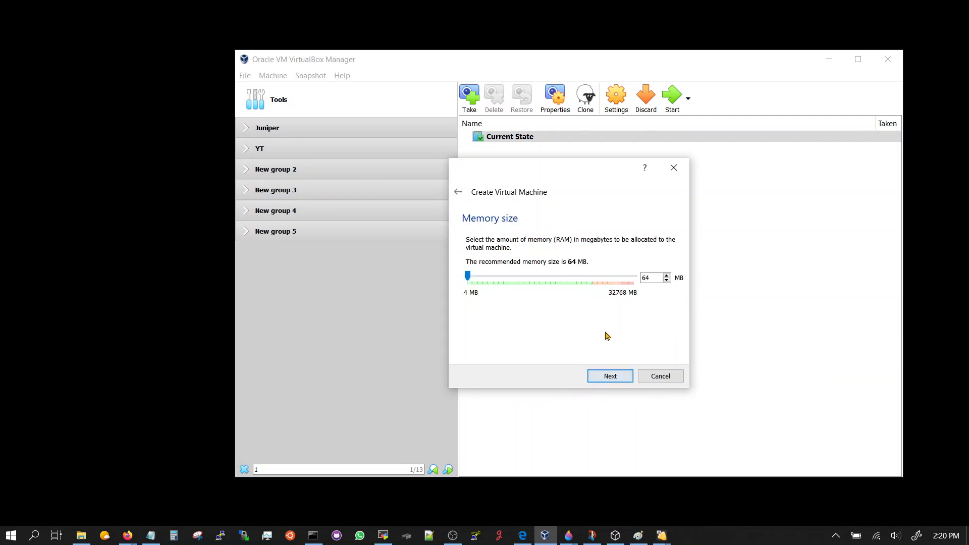
{"action": "double_click", "coordinate": [656, 279]}
{"action": "type", "text": "512"}
{"action": "left_click", "coordinate": [619, 383]}
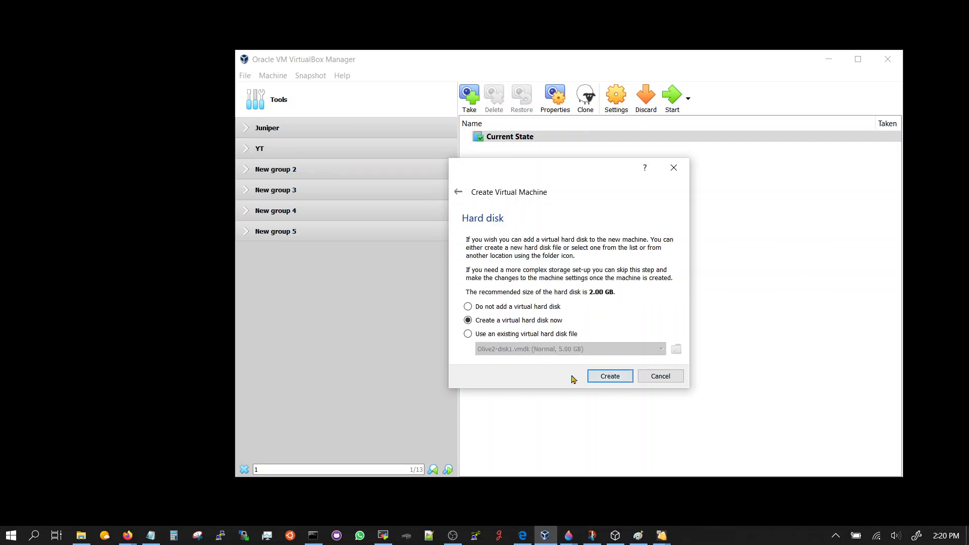
{"action": "left_click", "coordinate": [615, 378]}
{"action": "left_click", "coordinate": [622, 394]}
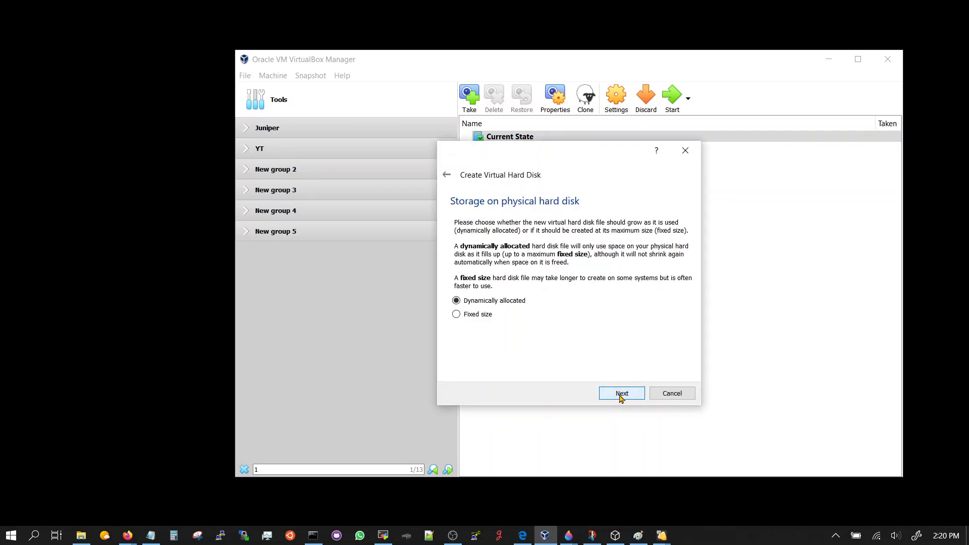
{"action": "left_click", "coordinate": [621, 396]}
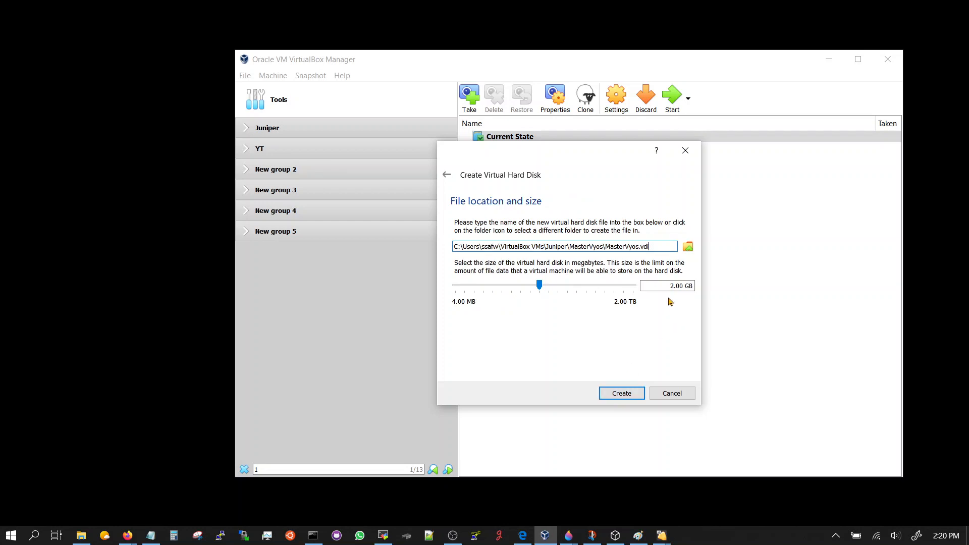
{"action": "left_click", "coordinate": [621, 394]}
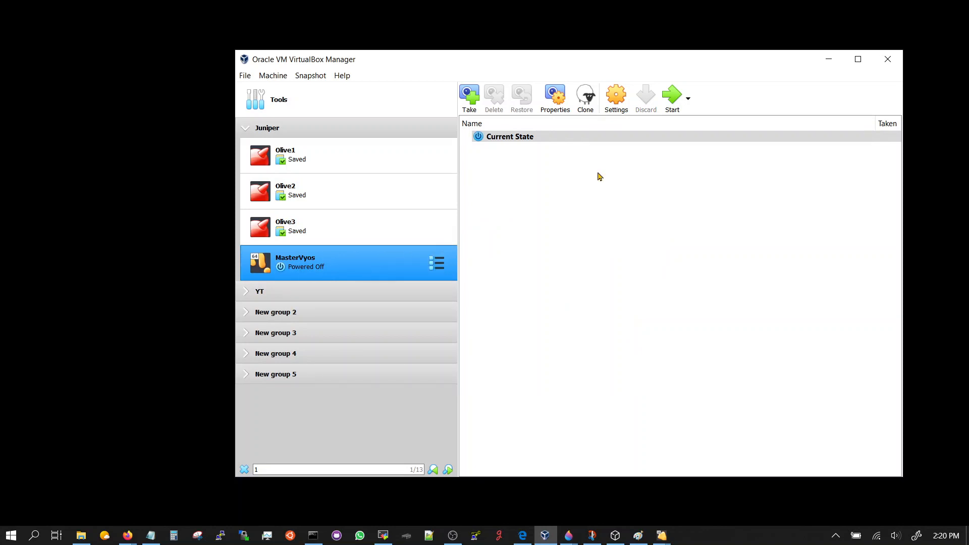
Enable MasterVyos network adapters 2, 3 and 4, attaching adapters 2 and 4 to Internal Network.
{"action": "left_click", "coordinate": [627, 115]}
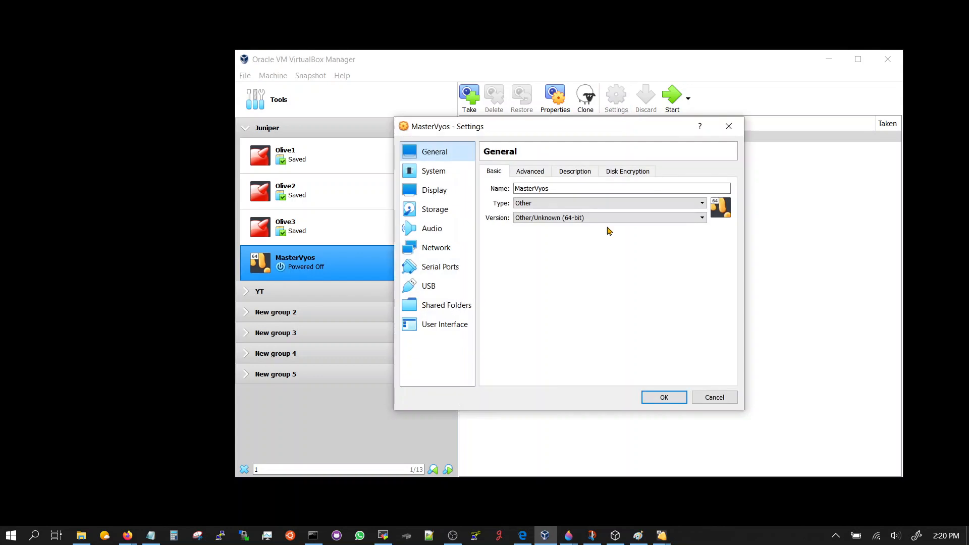
{"action": "left_click", "coordinate": [441, 245]}
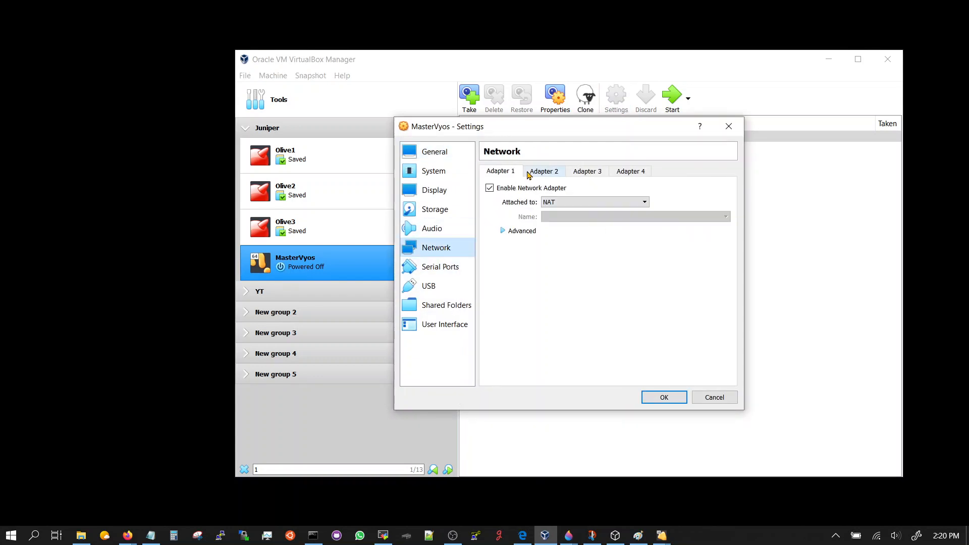
{"action": "left_click", "coordinate": [544, 173]}
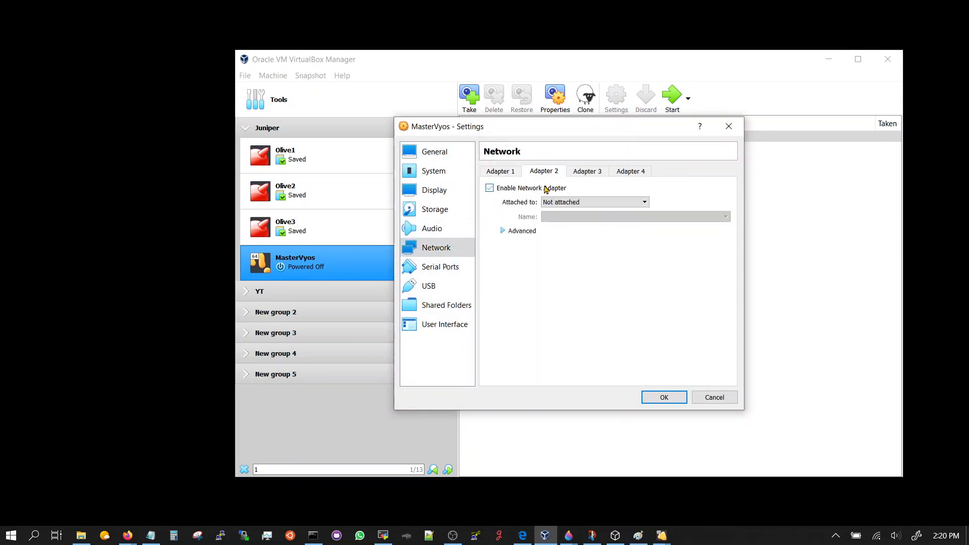
{"action": "left_click", "coordinate": [550, 189]}
{"action": "left_click", "coordinate": [557, 202]}
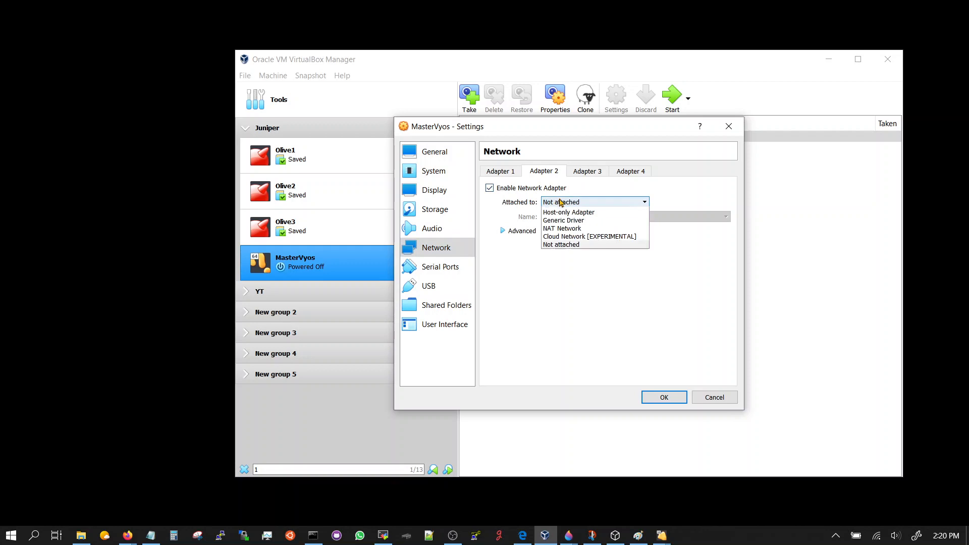
{"action": "left_click", "coordinate": [571, 228]}
{"action": "left_click", "coordinate": [592, 172]}
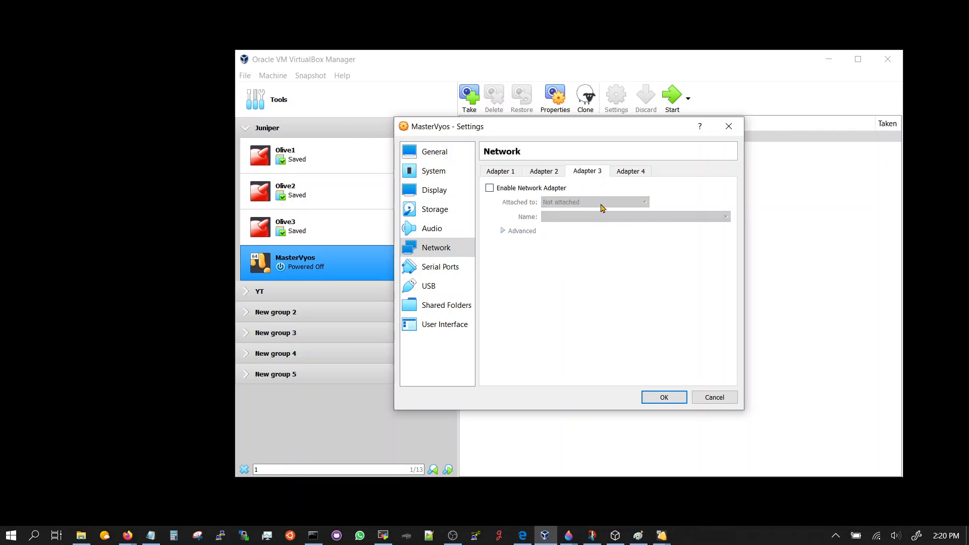
{"action": "left_click", "coordinate": [552, 189]}
{"action": "left_click", "coordinate": [627, 172]}
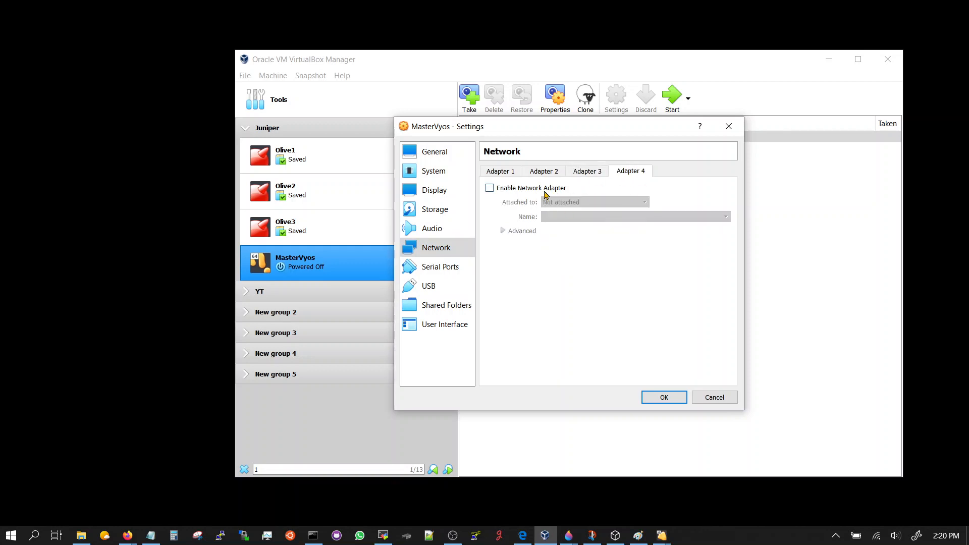
{"action": "left_click", "coordinate": [547, 190]}
{"action": "left_click", "coordinate": [575, 202]}
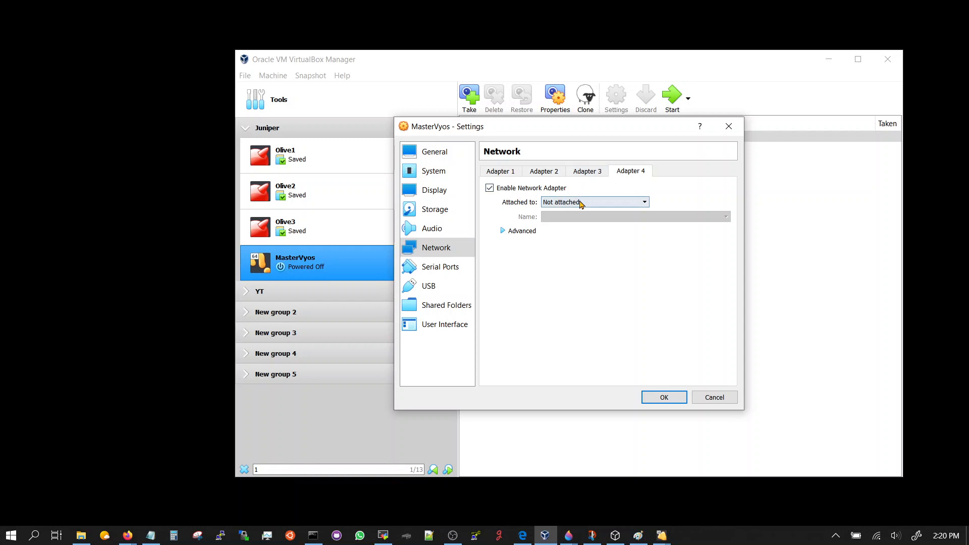
{"action": "left_click", "coordinate": [577, 229]}
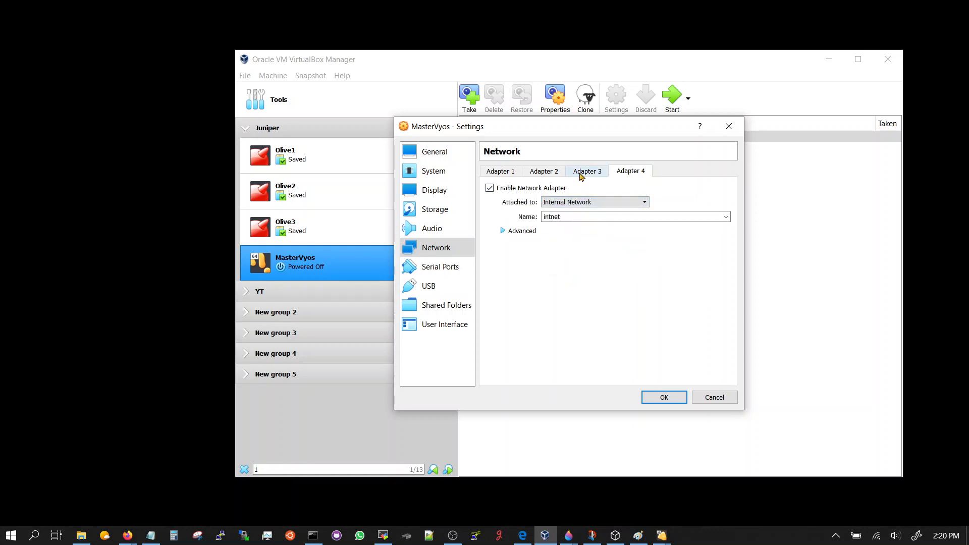
Attach adapter 3 and adapter 1 (replacing NAT) to Internal Network intnet.
{"action": "left_click", "coordinate": [582, 173]}
{"action": "left_click", "coordinate": [549, 173]}
{"action": "left_click", "coordinate": [576, 172]}
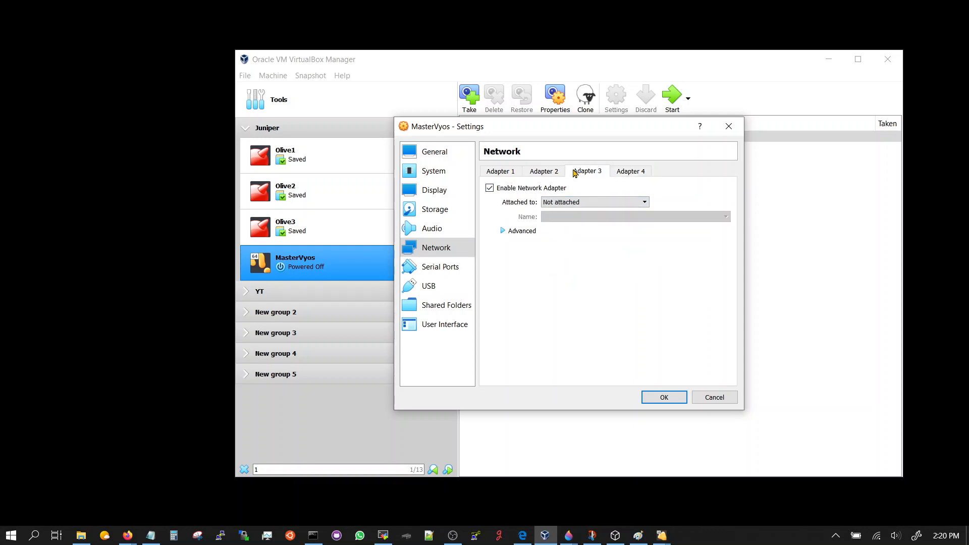
{"action": "left_click", "coordinate": [563, 205]}
{"action": "left_click", "coordinate": [565, 228]}
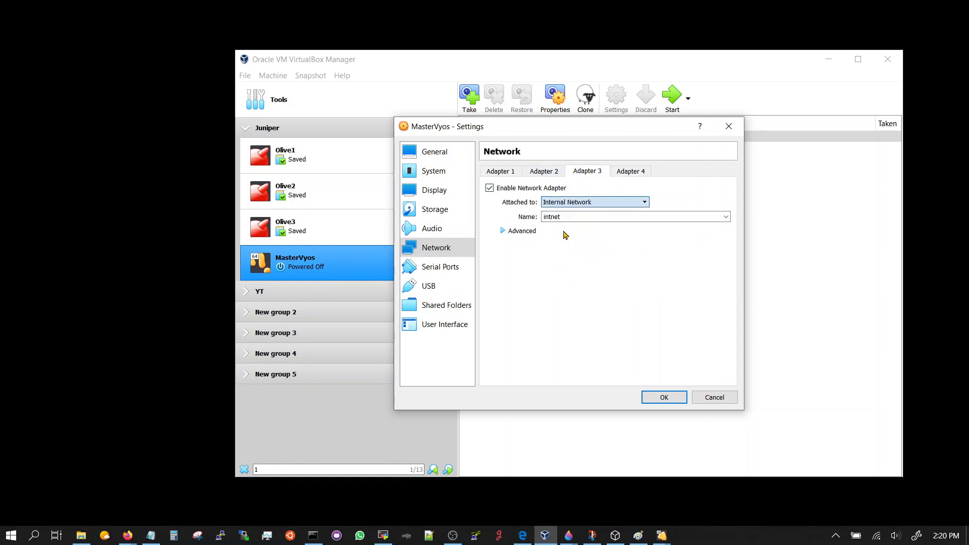
{"action": "left_click", "coordinate": [628, 177]}
{"action": "left_click", "coordinate": [500, 174]}
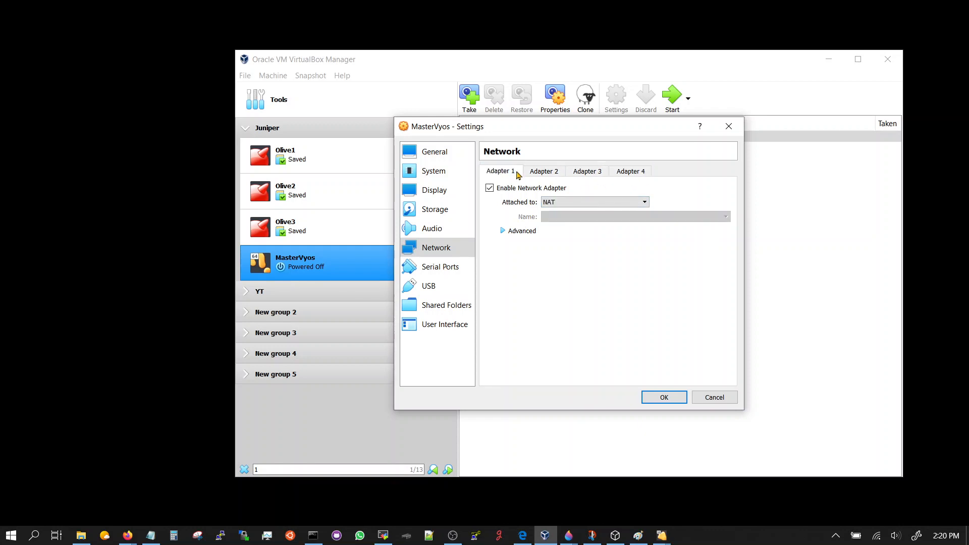
{"action": "left_click", "coordinate": [558, 202]}
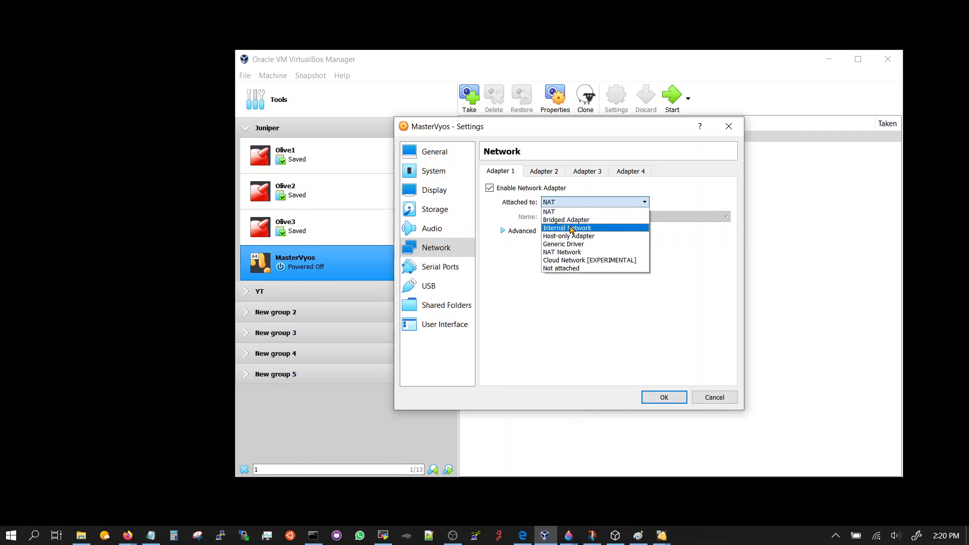
{"action": "left_click", "coordinate": [571, 229]}
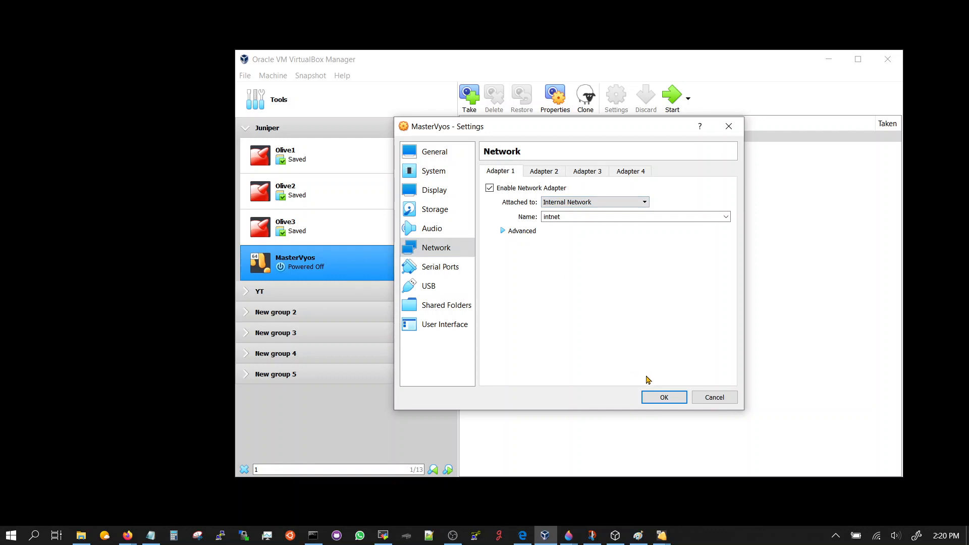
{"action": "left_click", "coordinate": [451, 210]}
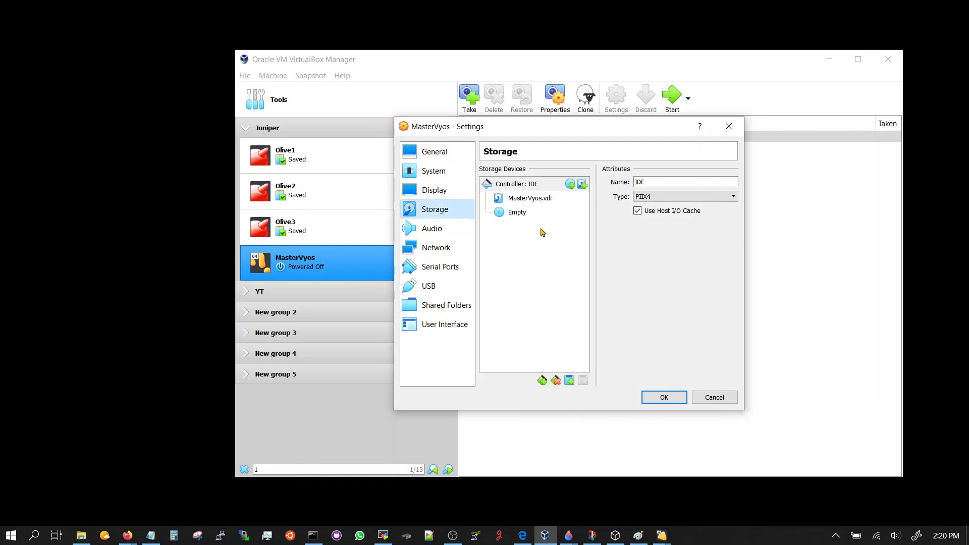
Load the vyos-1.3 rolling ISO into MasterVyos's empty optical drive.
{"action": "left_click", "coordinate": [529, 212]}
{"action": "left_click", "coordinate": [731, 185]}
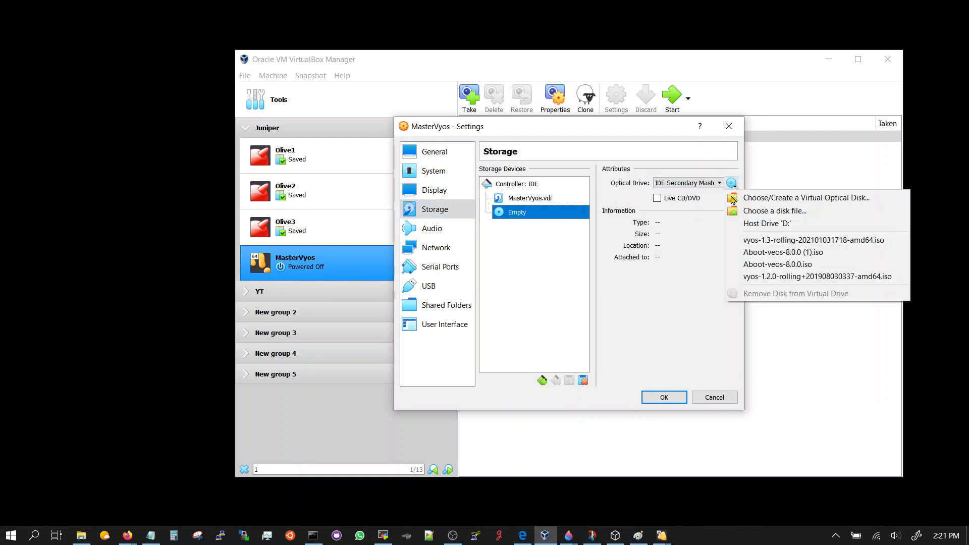
{"action": "left_click", "coordinate": [801, 199]}
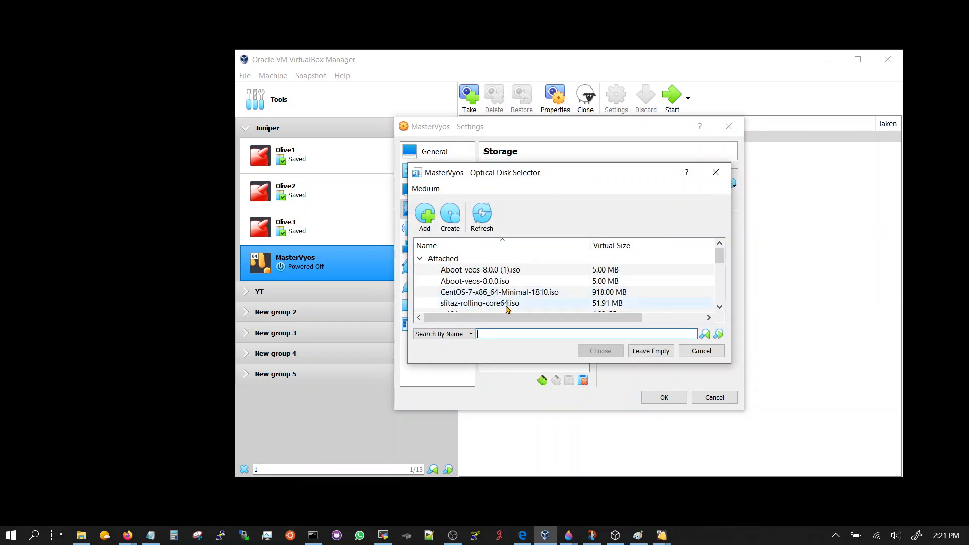
{"action": "scroll", "coordinate": [508, 309], "scroll_direction": "down", "scroll_amount": 1}
{"action": "scroll", "coordinate": [509, 308], "scroll_direction": "down", "scroll_amount": 3}
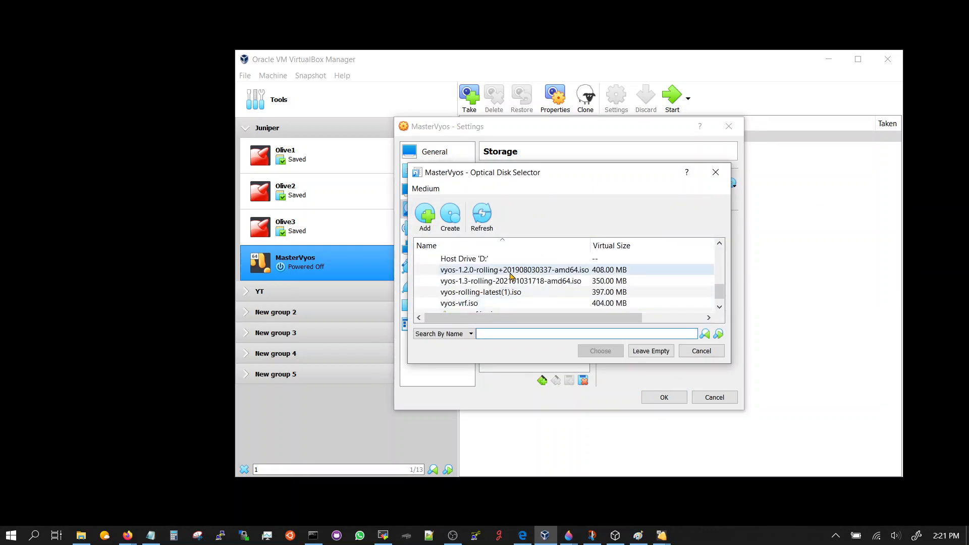
{"action": "left_click", "coordinate": [519, 281]}
{"action": "left_click", "coordinate": [600, 351]}
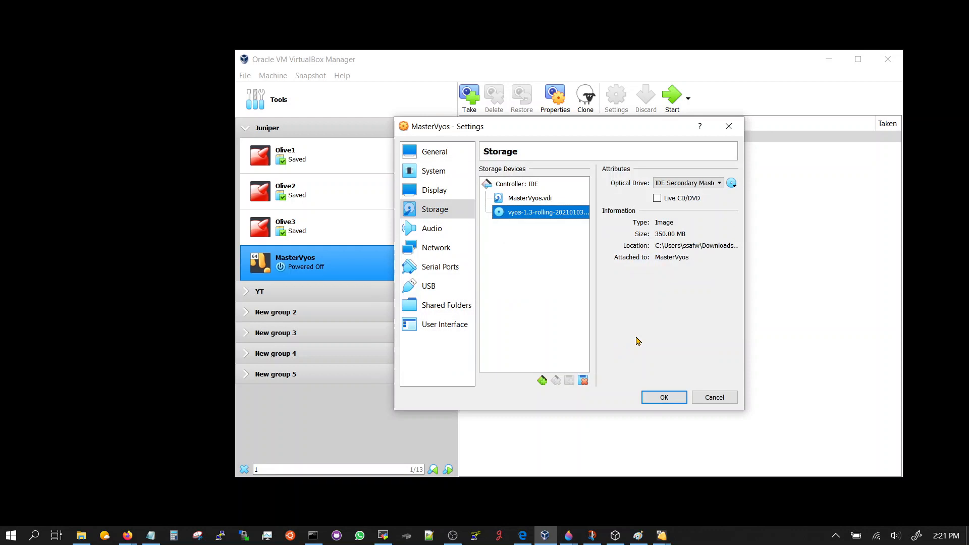
Save the settings, power on MasterVyos and dismiss the start-up disk prompt.
{"action": "left_click", "coordinate": [664, 398]}
{"action": "left_click", "coordinate": [671, 97]}
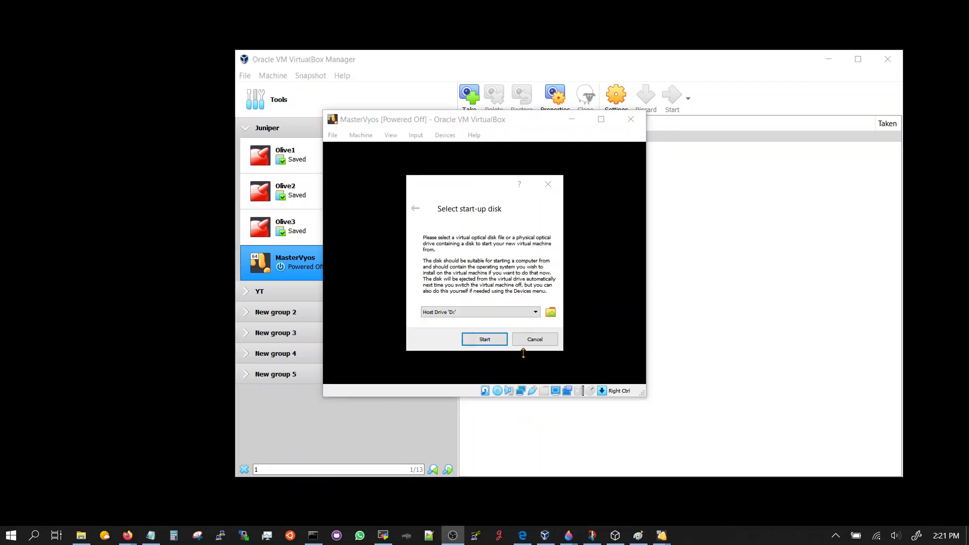
{"action": "left_click", "coordinate": [536, 343]}
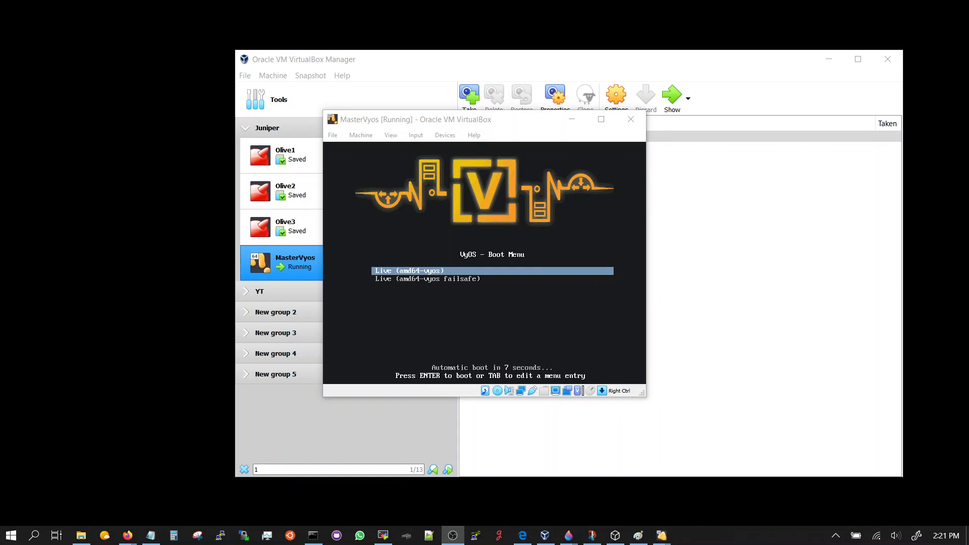
Boot the default live VyOS entry, log in as vyos, and run install image.
{"action": "left_click", "coordinate": [456, 125]}
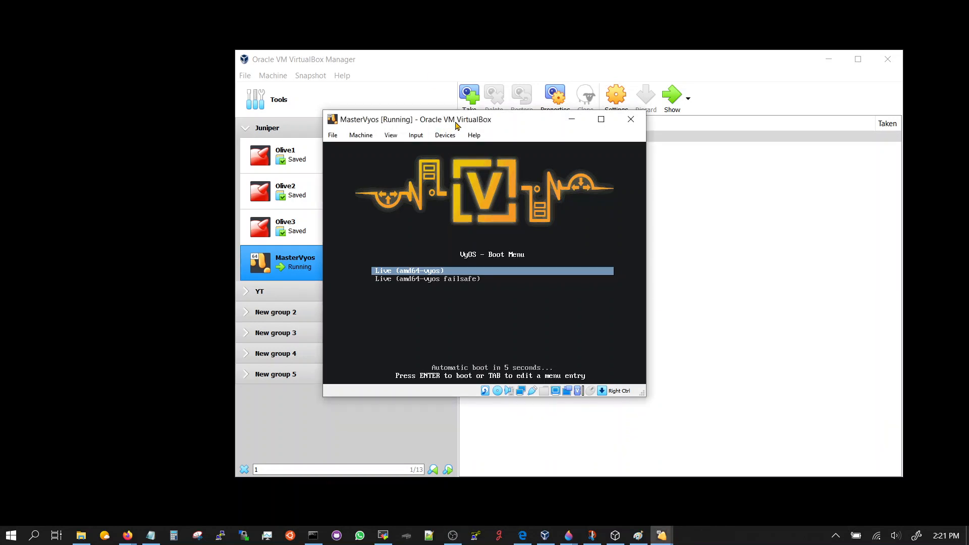
{"action": "key", "text": "Return"}
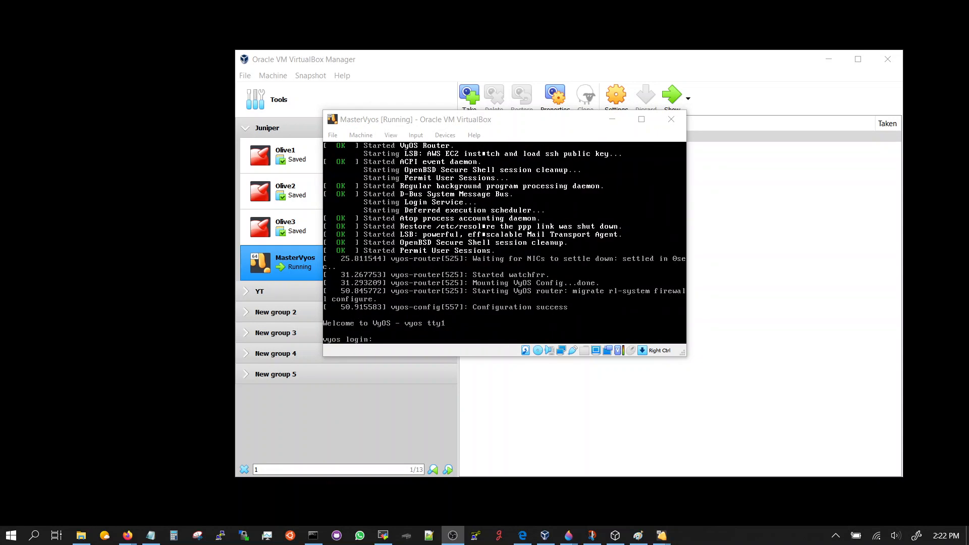
{"action": "left_click", "coordinate": [554, 134]}
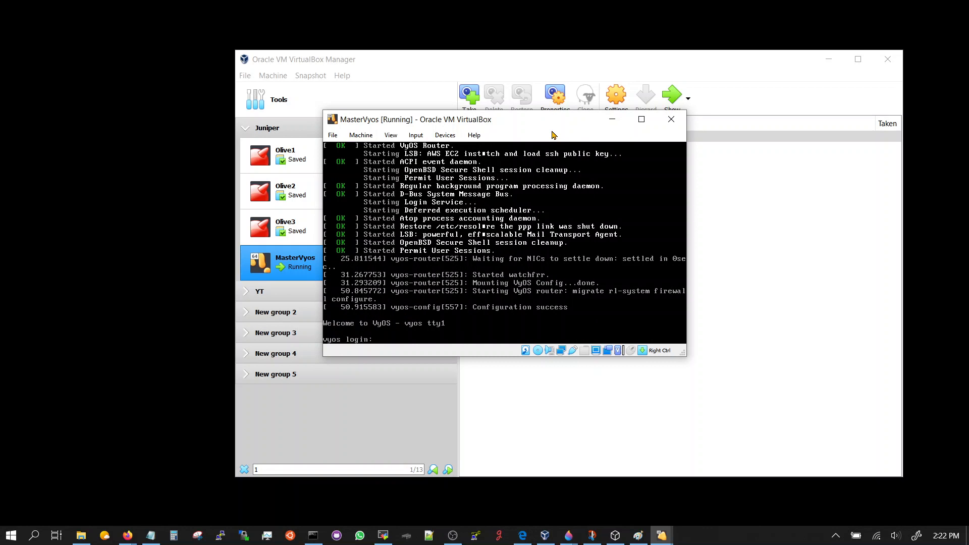
{"action": "type", "text": "vyos"}
{"action": "key", "text": "Return"}
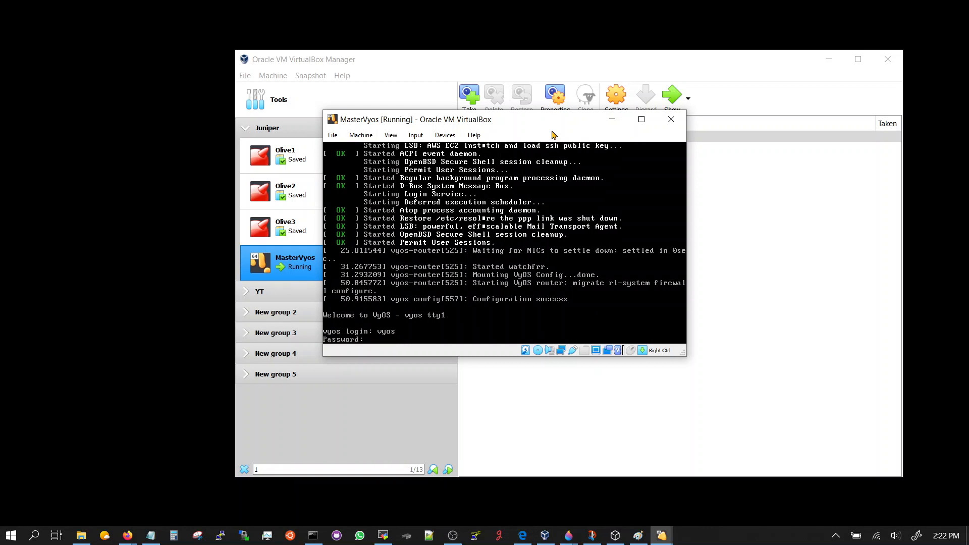
{"action": "key", "text": "Return"}
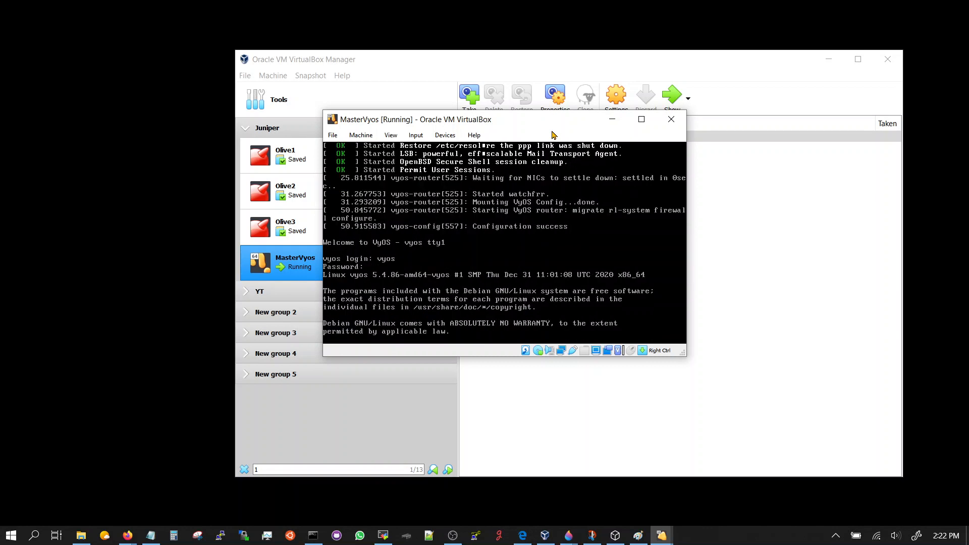
{"action": "type", "text": "install image"}
{"action": "key", "text": "Return"}
{"action": "key", "text": "Return"}
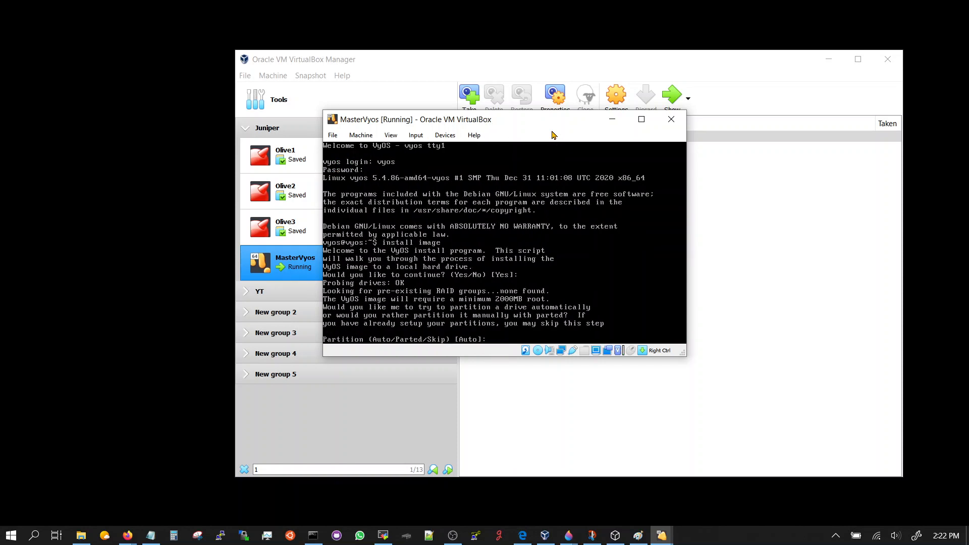
Accept automatic partitioning and install onto sda, answering yes to wipe it.
{"action": "key", "text": "Return"}
{"action": "key", "text": "Return"}
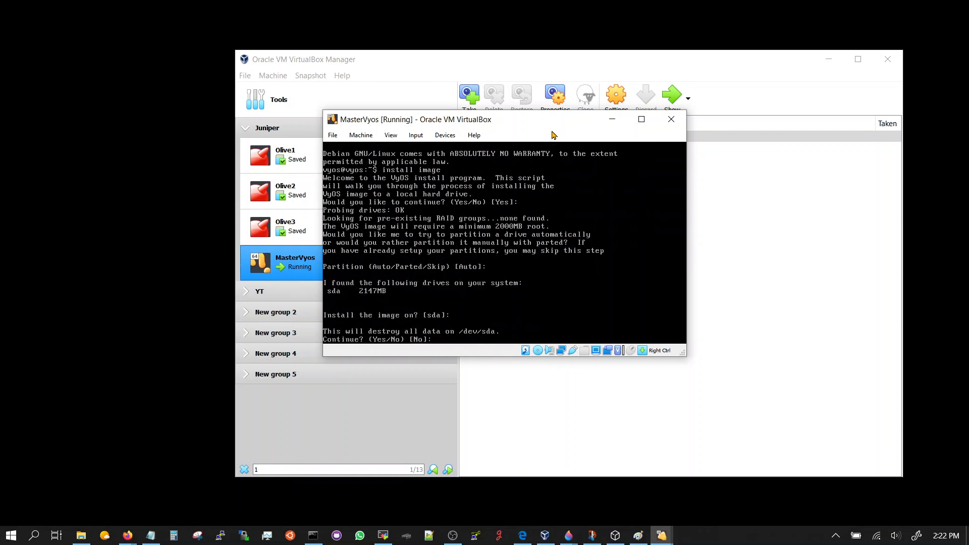
{"action": "type", "text": "yes"}
{"action": "key", "text": "Return"}
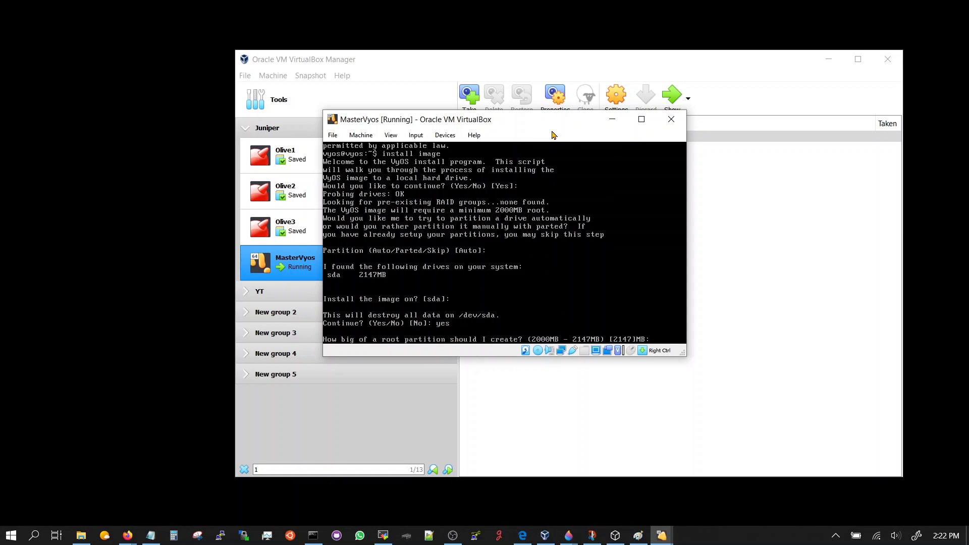
{"action": "key", "text": "Return"}
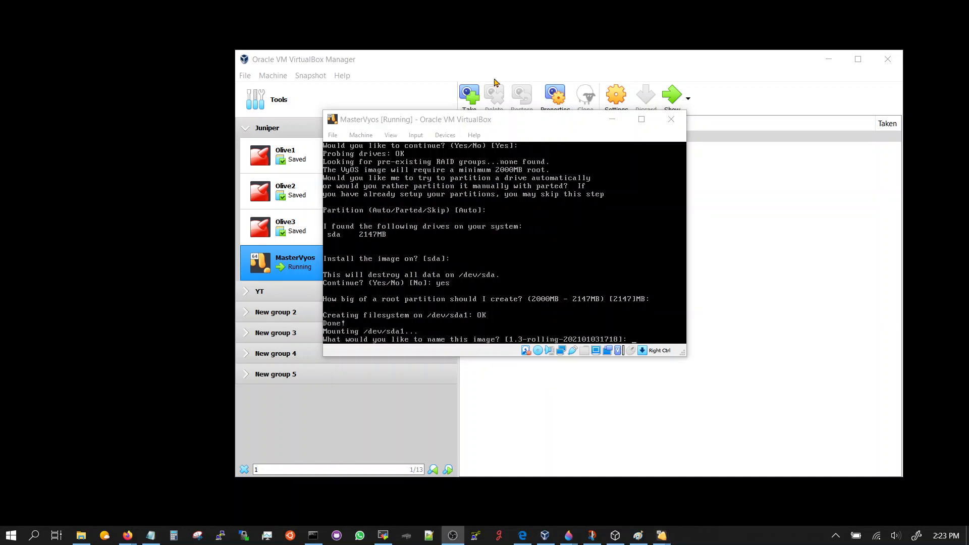
Keep the default image name, copy config.boot to sda, and set the vyos user's password.
{"action": "left_click", "coordinate": [508, 136]}
{"action": "key", "text": "Return"}
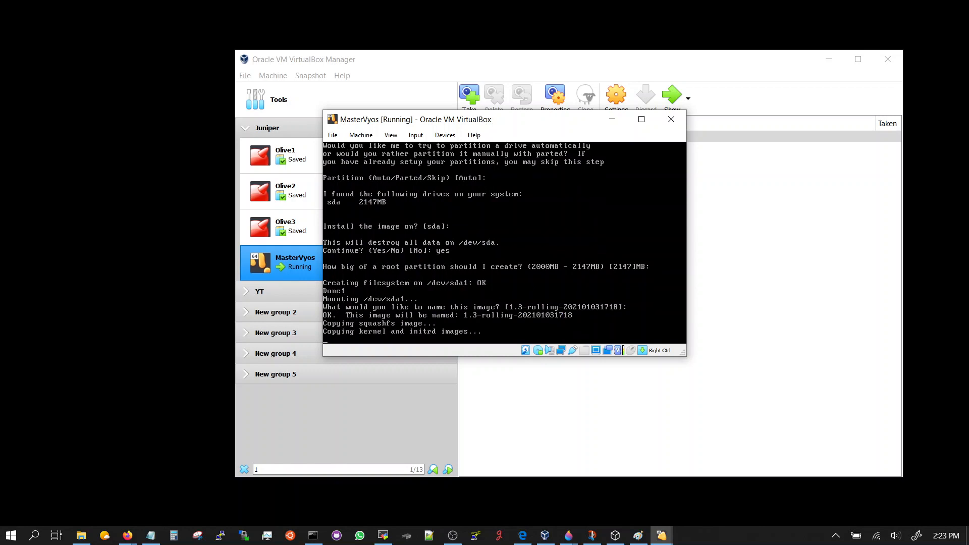
{"action": "key", "text": "alt+Tab"}
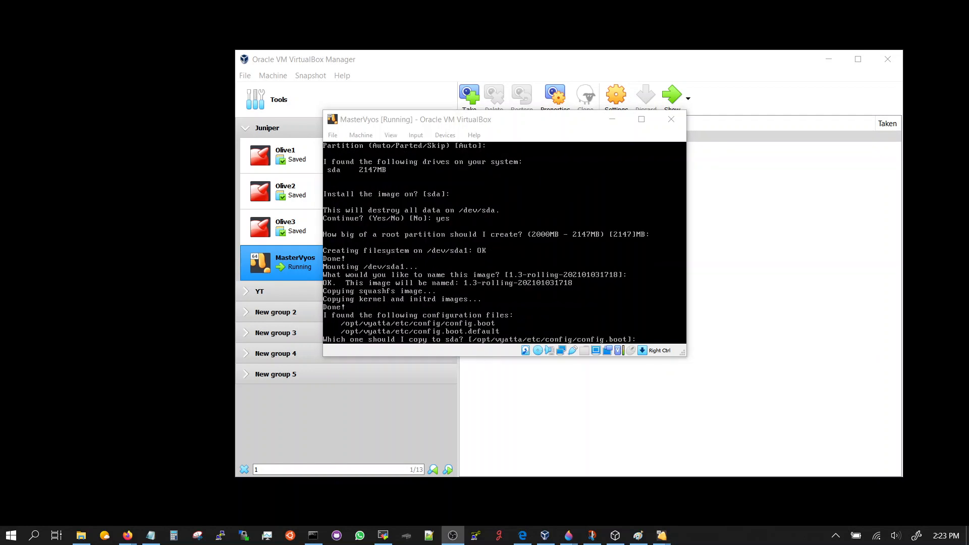
{"action": "left_click", "coordinate": [531, 137]}
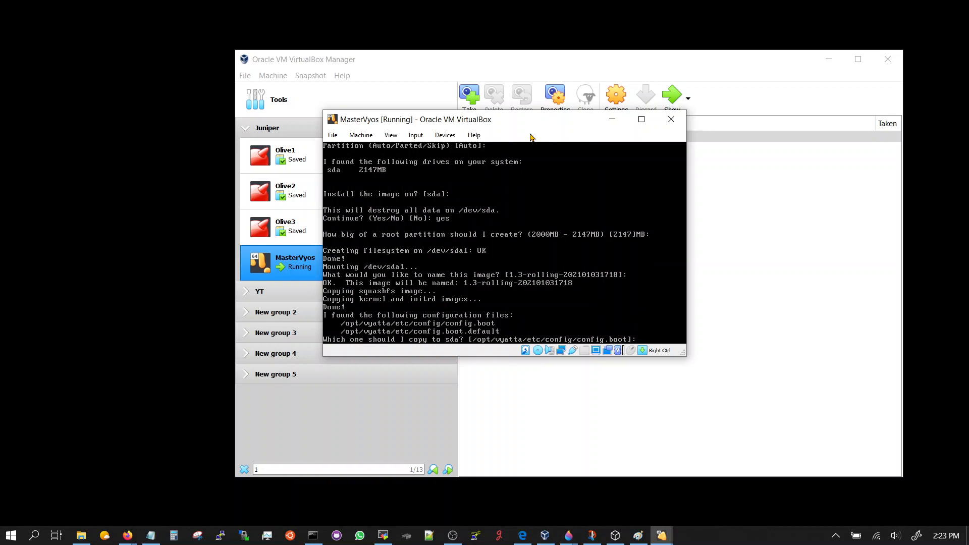
{"action": "key", "text": "Return"}
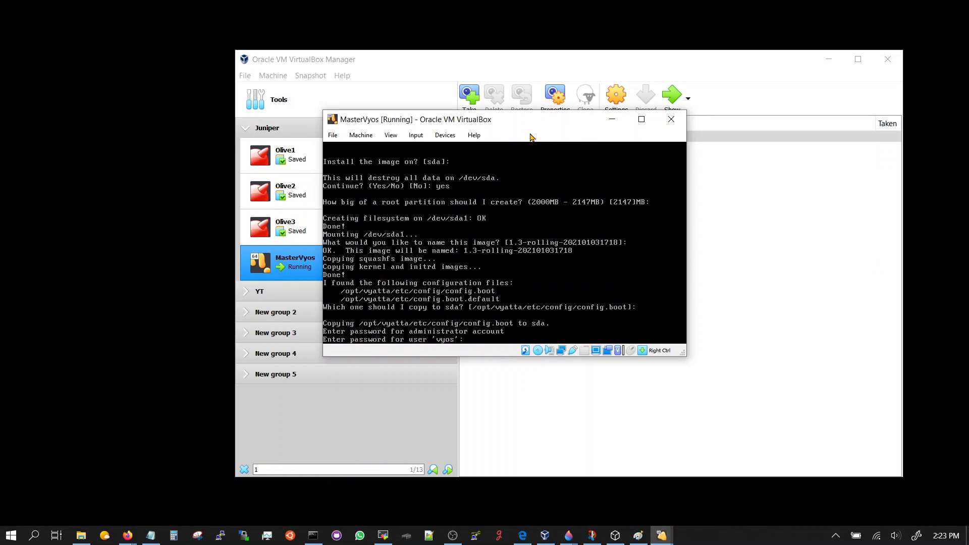
{"action": "key", "text": "Return"}
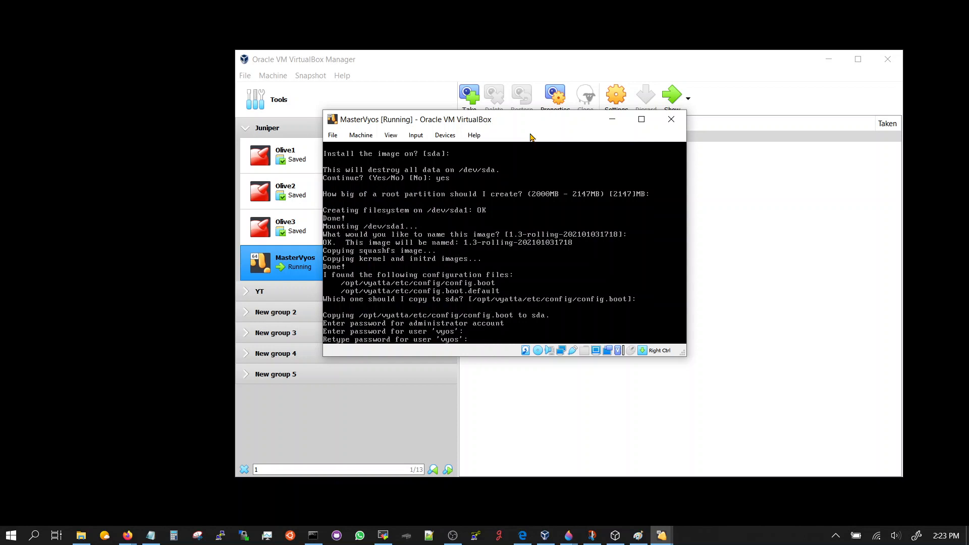
{"action": "key", "text": "Return"}
{"action": "key", "text": "Return"}
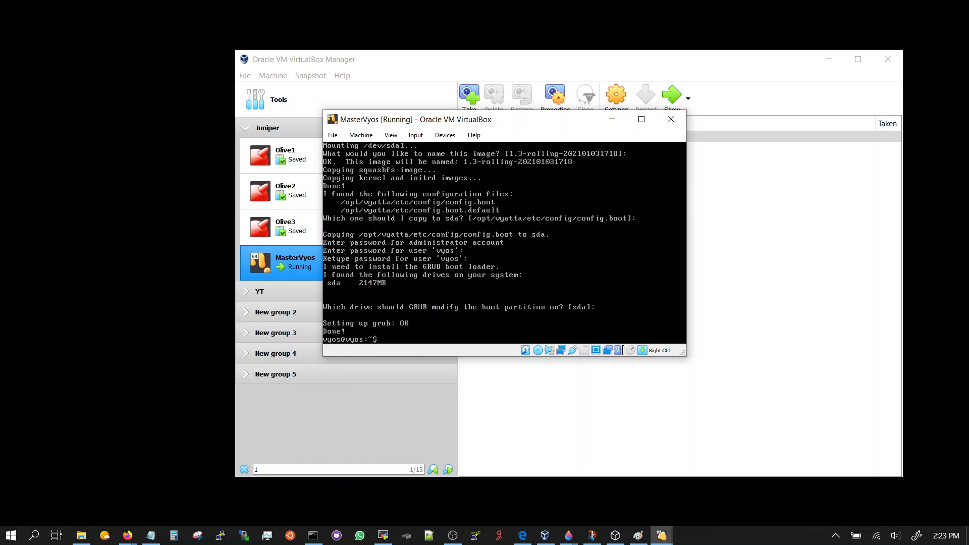
List the interfaces with sho interfaces, then power off MasterVyos.
{"action": "type", "text": "sho interfaces"}
{"action": "key", "text": "Return"}
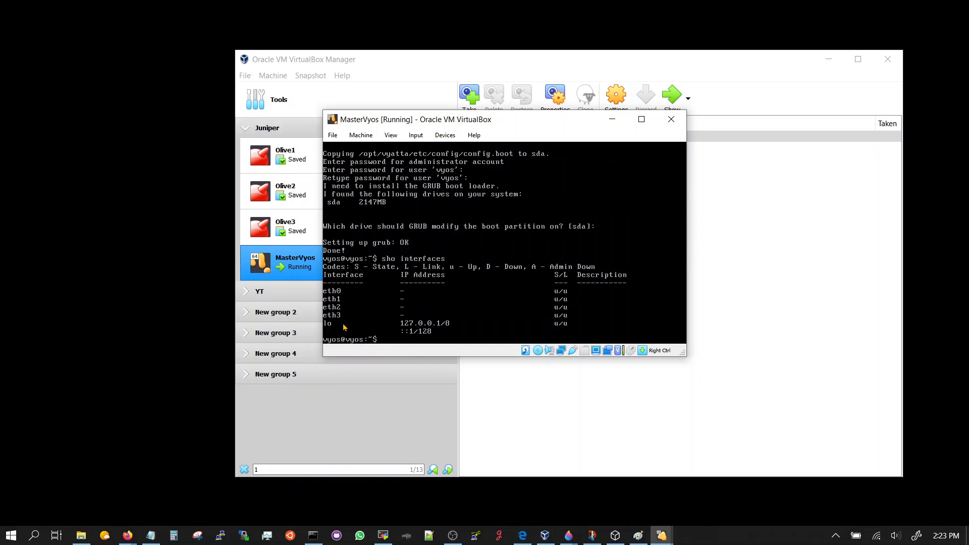
{"action": "left_click_drag", "start_coordinate": [527, 124], "coordinate": [444, 136]}
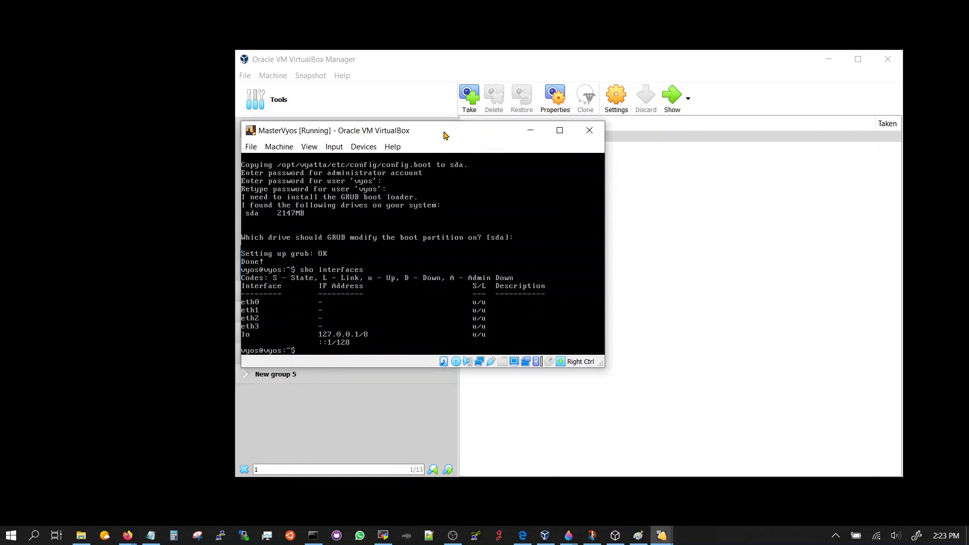
{"action": "left_click", "coordinate": [588, 133]}
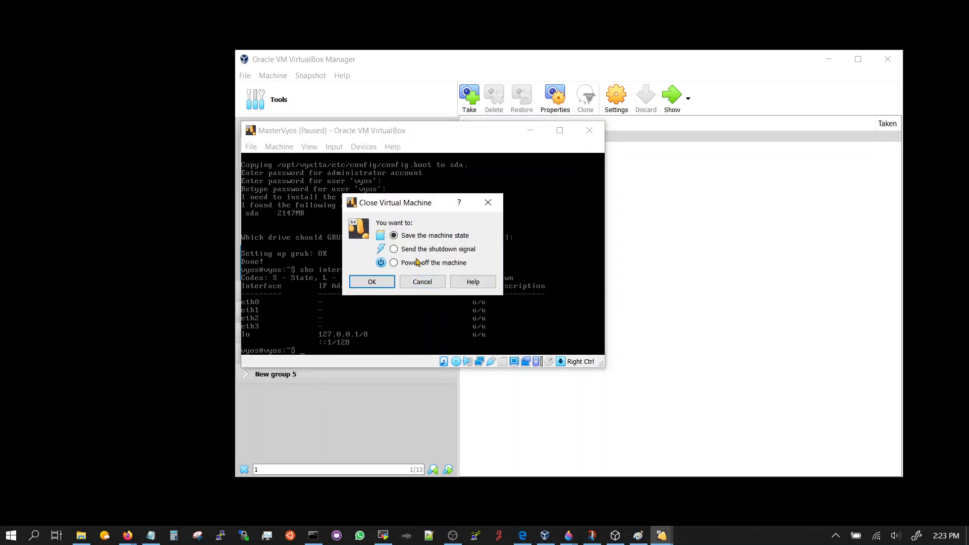
{"action": "left_click", "coordinate": [383, 283]}
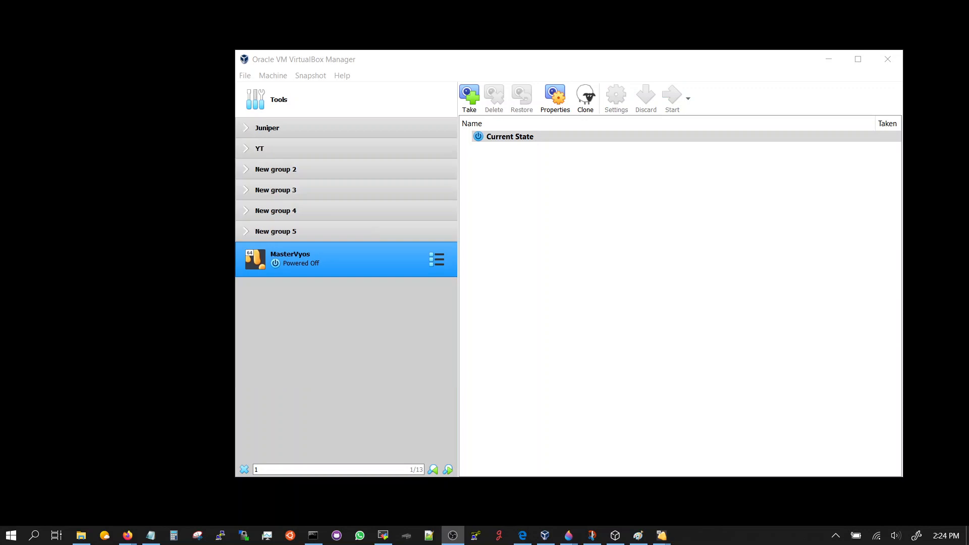
Make a linked clone of MasterVyos, generating new MAC addresses for all adapters.
{"action": "right_click", "coordinate": [314, 271]}
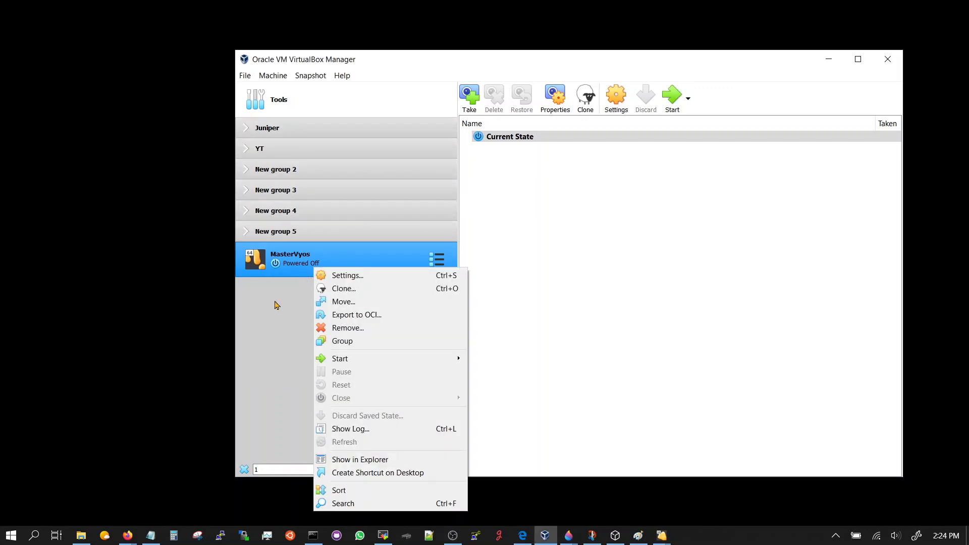
{"action": "left_click", "coordinate": [365, 291]}
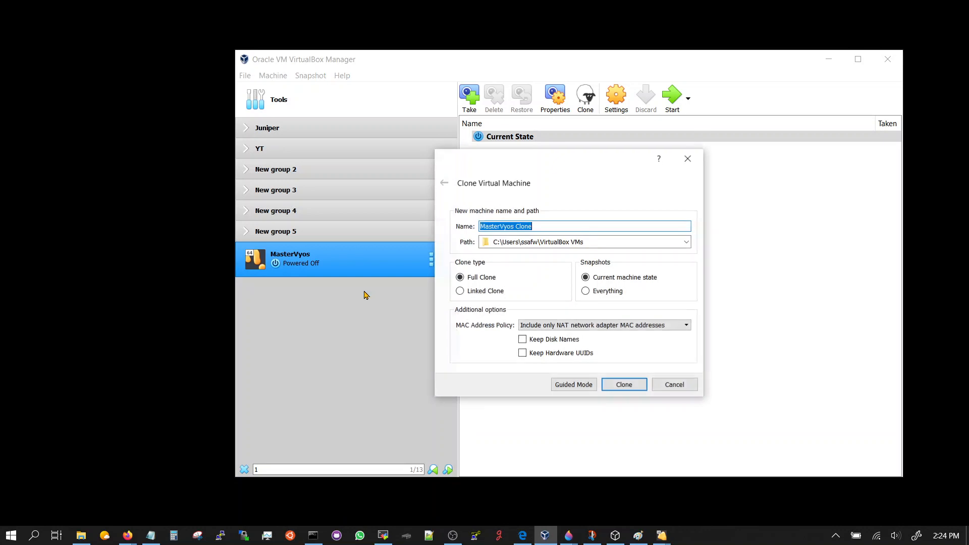
{"action": "left_click", "coordinate": [484, 291]}
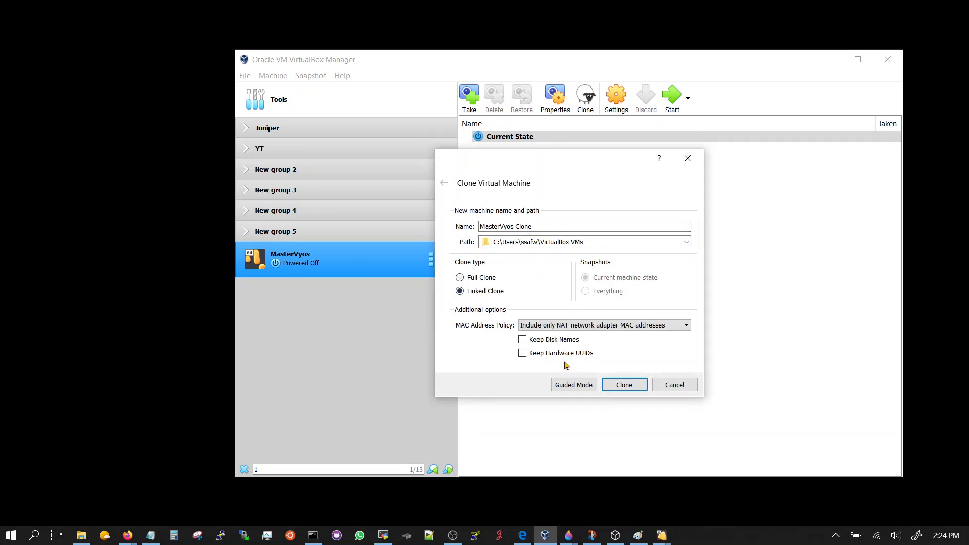
{"action": "left_click", "coordinate": [572, 327]}
{"action": "left_click", "coordinate": [573, 352]}
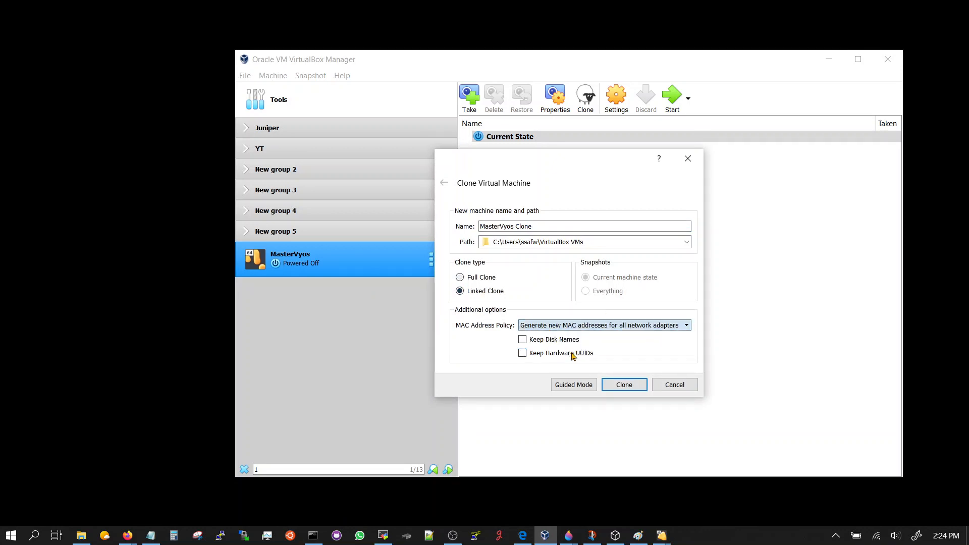
{"action": "left_click", "coordinate": [625, 386]}
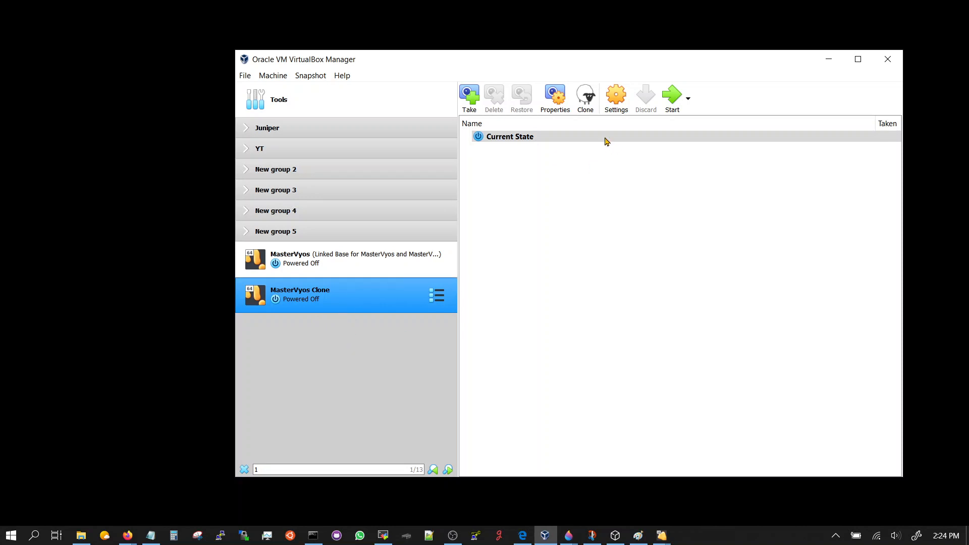
Remove the VyOS ISO optical drive from MasterVyos Clone's storage and save.
{"action": "left_click", "coordinate": [616, 96]}
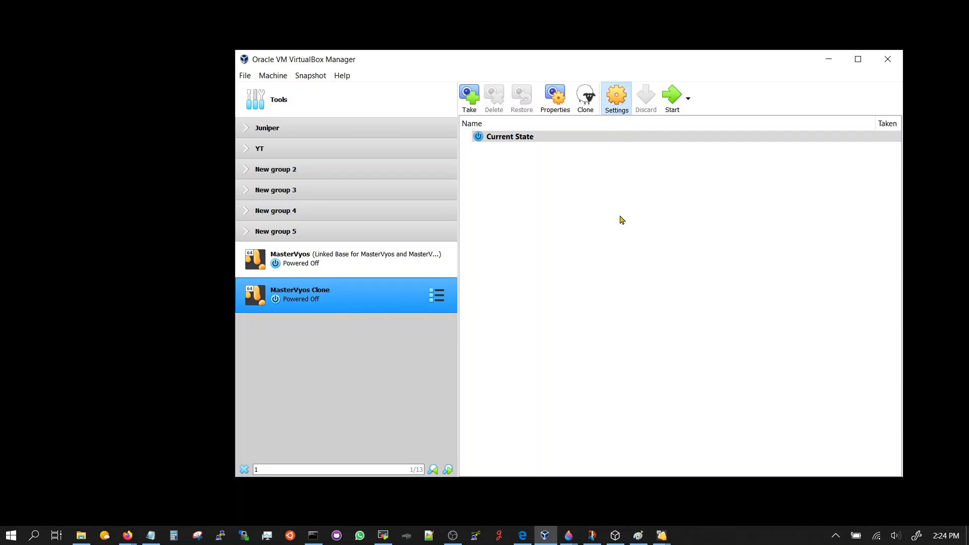
{"action": "left_click", "coordinate": [443, 210]}
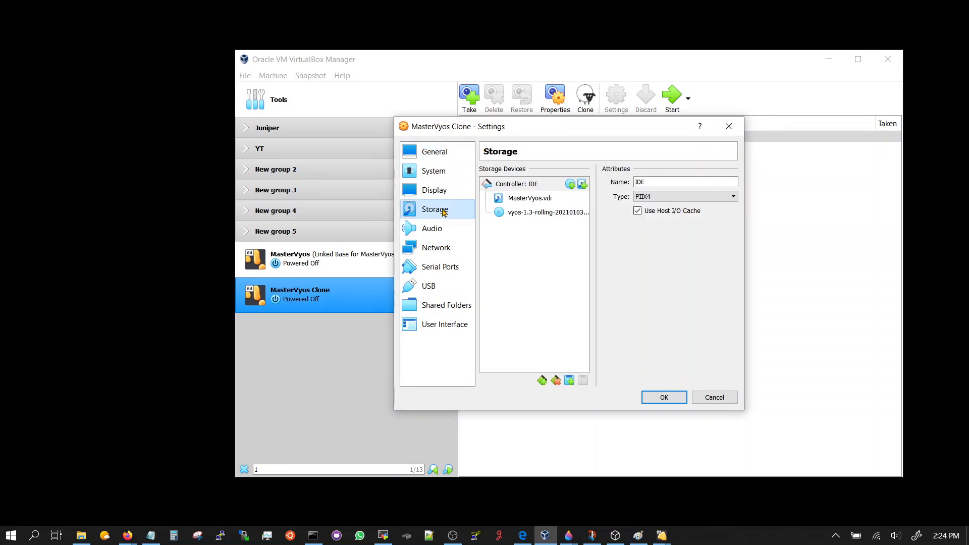
{"action": "left_click", "coordinate": [536, 213]}
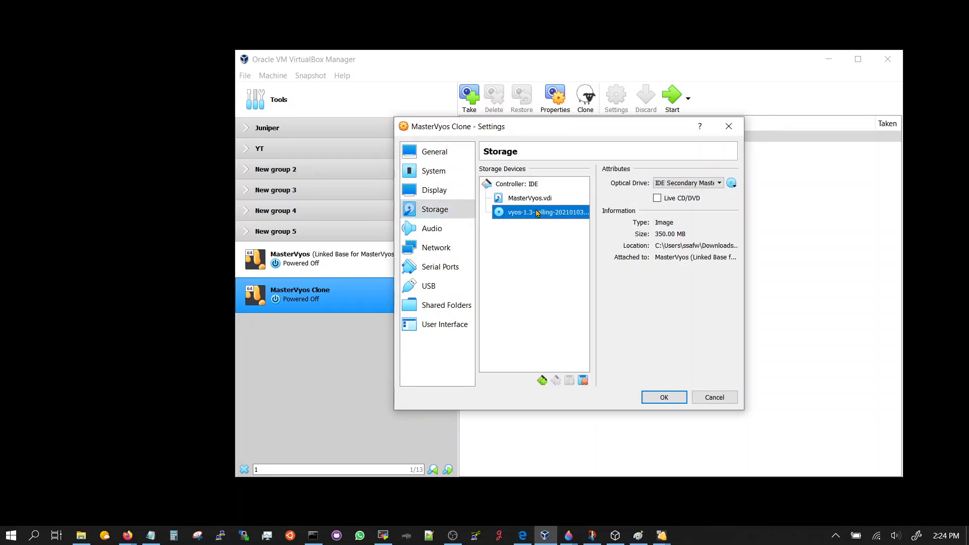
{"action": "right_click", "coordinate": [537, 213]}
{"action": "left_click", "coordinate": [596, 225]}
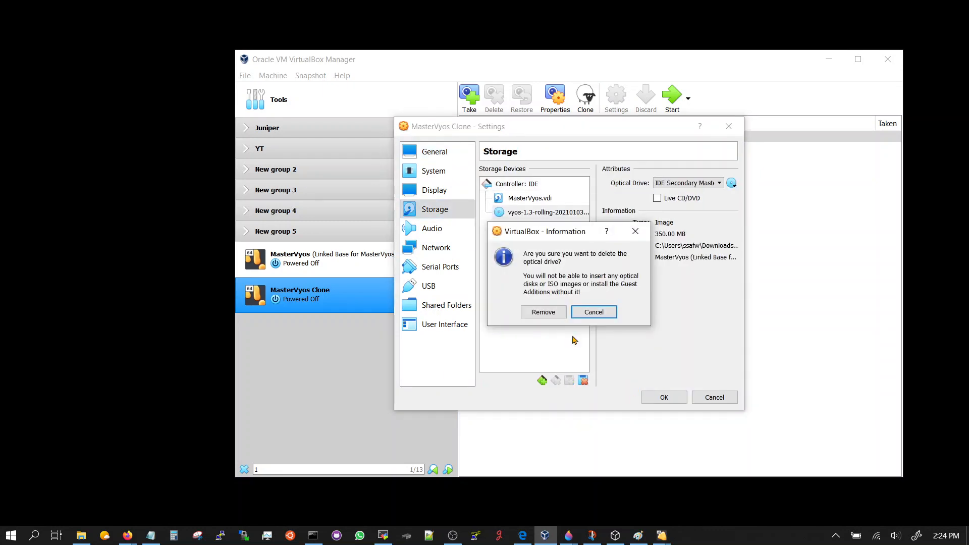
{"action": "left_click", "coordinate": [543, 310]}
{"action": "left_click", "coordinate": [664, 397]}
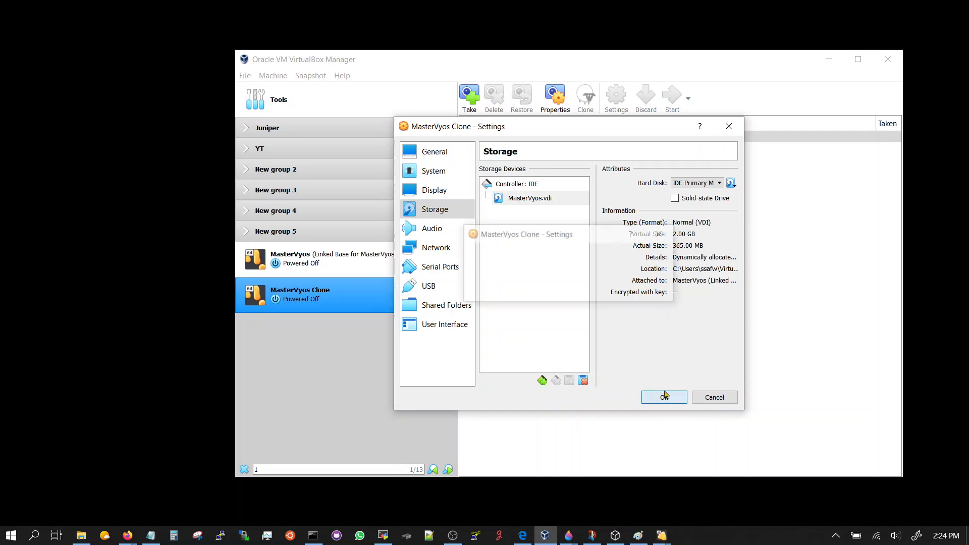
Remove the vyos installer disc attachment from MasterVyos's storage and save.
{"action": "left_click", "coordinate": [395, 272]}
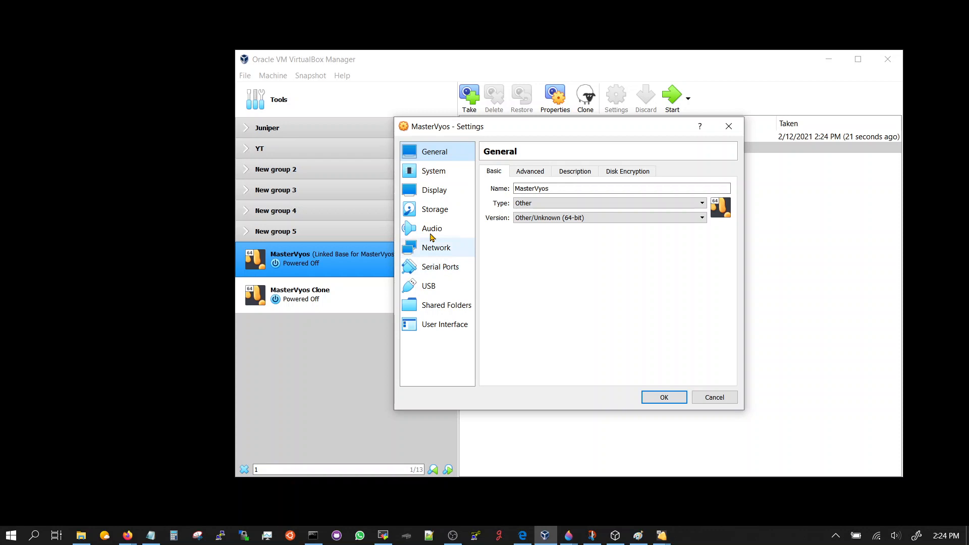
{"action": "left_click", "coordinate": [437, 211]}
{"action": "left_click", "coordinate": [530, 212]}
{"action": "right_click", "coordinate": [531, 212]}
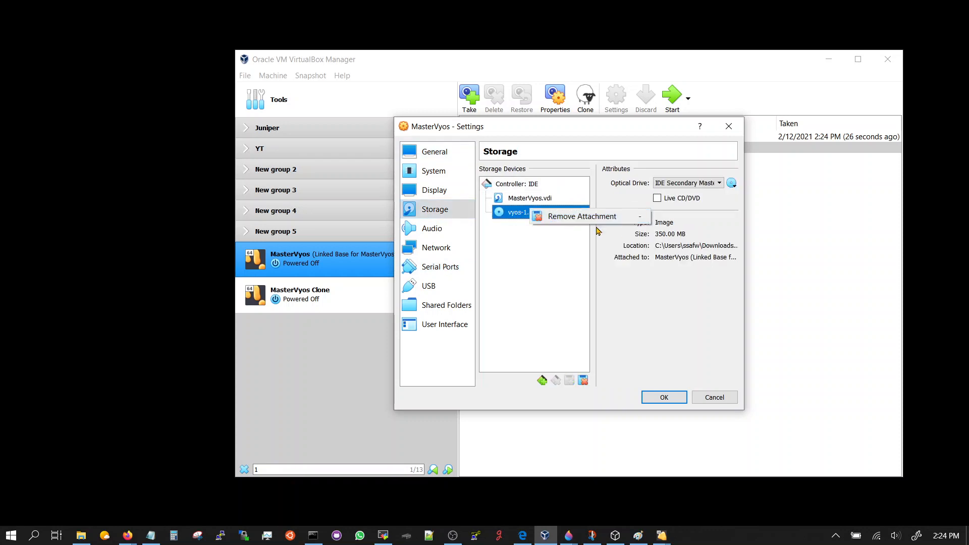
{"action": "left_click", "coordinate": [596, 222]}
{"action": "left_click", "coordinate": [543, 311]}
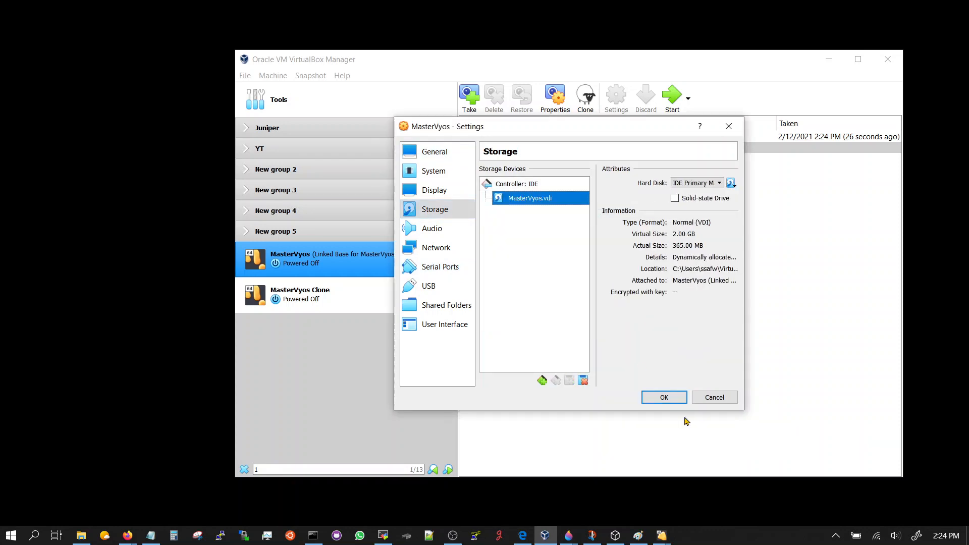
{"action": "left_click", "coordinate": [668, 398]}
{"action": "left_click", "coordinate": [339, 287]}
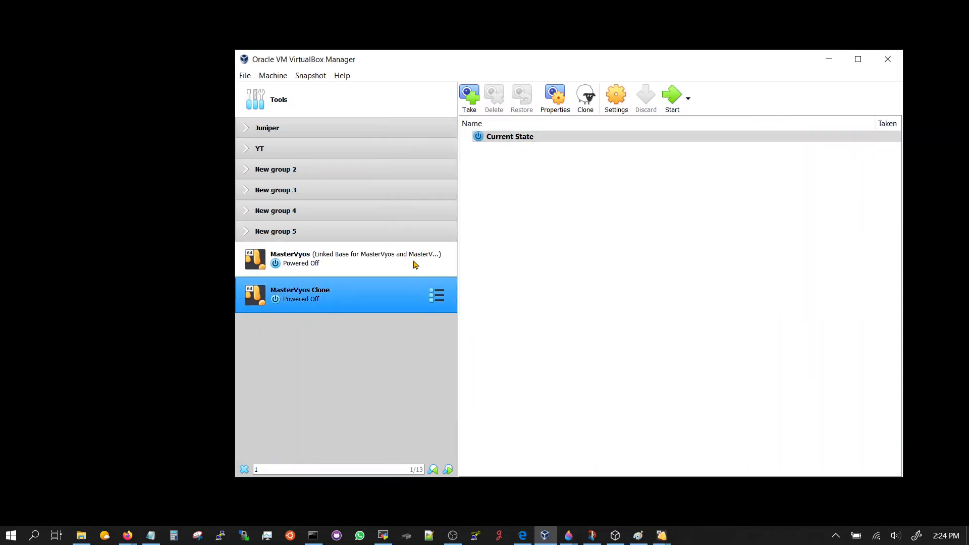
Start MasterVyos Clone, then start MasterVyos with Normal Start.
{"action": "left_click", "coordinate": [667, 108]}
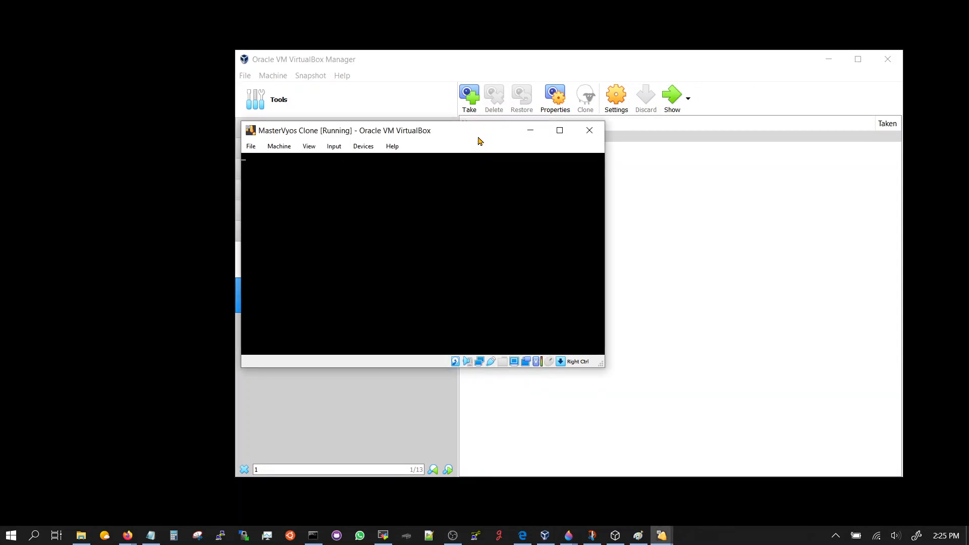
{"action": "left_click_drag", "start_coordinate": [359, 135], "coordinate": [527, 129]}
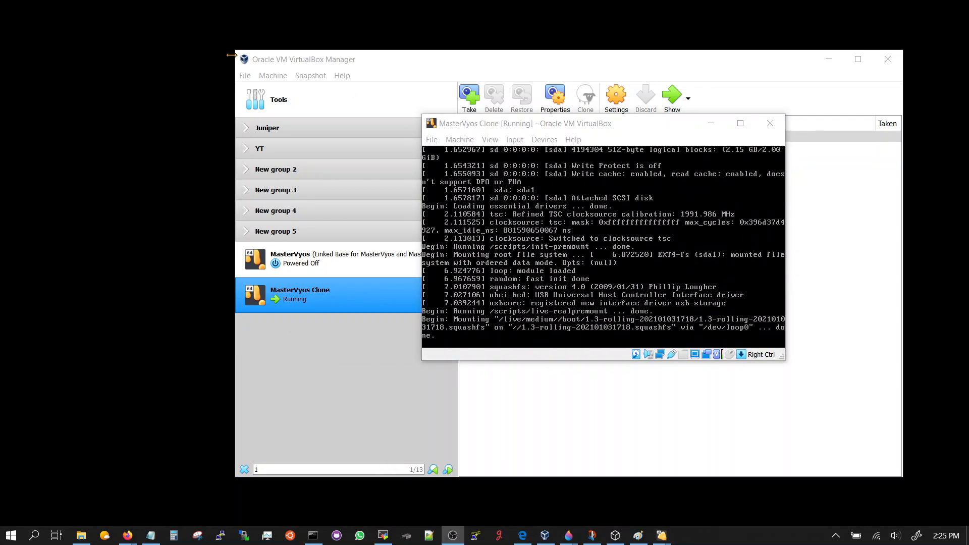
{"action": "left_click", "coordinate": [318, 263]}
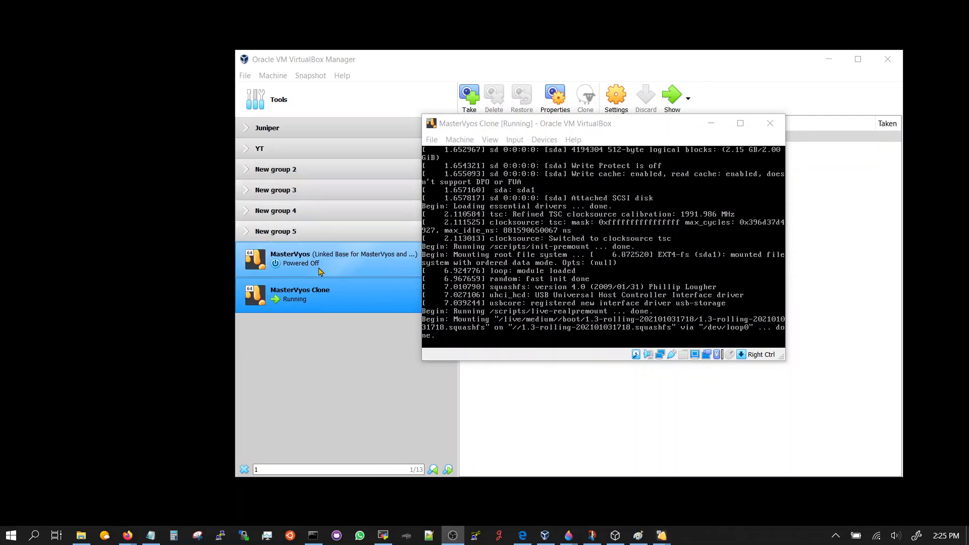
{"action": "right_click", "coordinate": [319, 268]}
{"action": "mouse_move", "coordinate": [367, 359]}
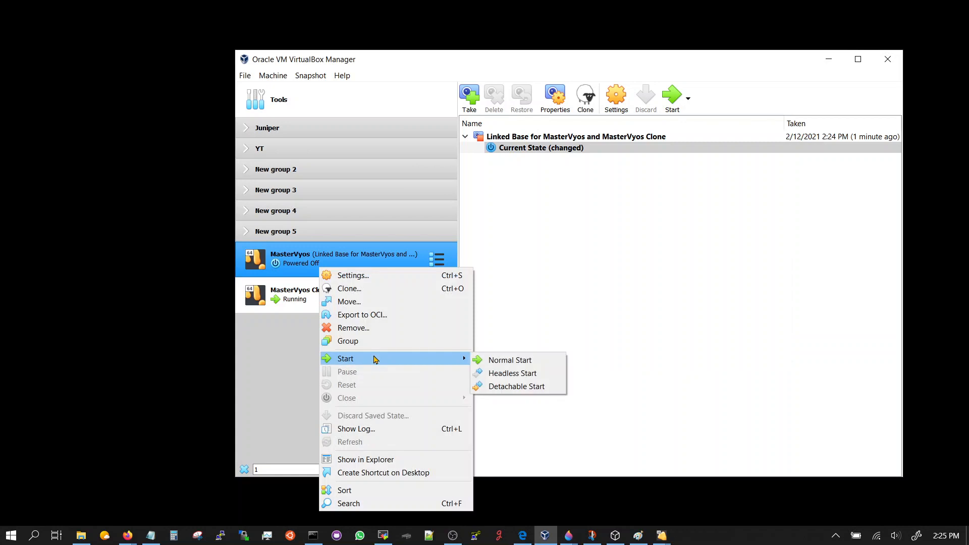
{"action": "left_click", "coordinate": [501, 361]}
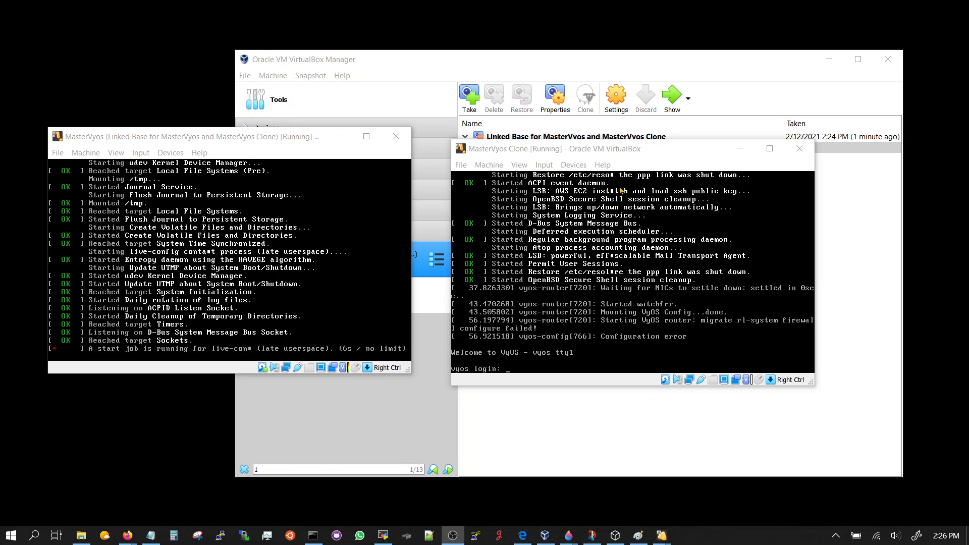
Log in to the clone console as vyos and list its interfaces, showing eth4–eth7.
{"action": "left_click", "coordinate": [616, 151]}
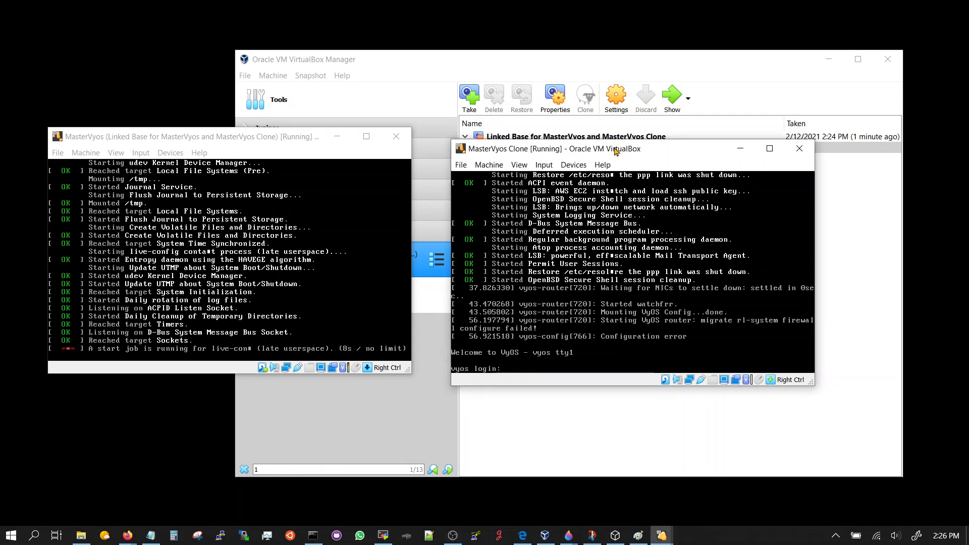
{"action": "type", "text": "vyos"}
{"action": "key", "text": "Return"}
{"action": "type", "text": "vyos"}
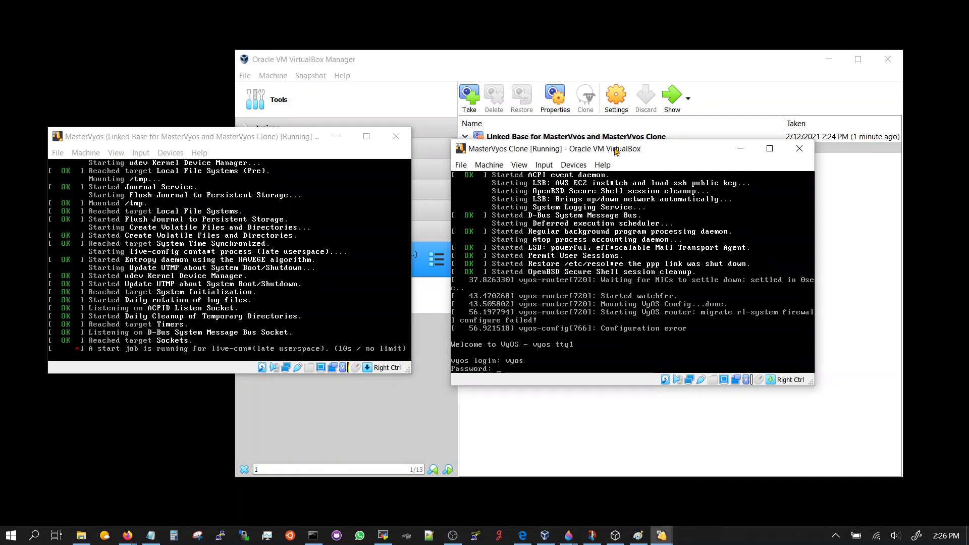
{"action": "key", "text": "Return"}
{"action": "key", "text": "Return"}
{"action": "key", "text": "Return"}
{"action": "key", "text": "Return"}
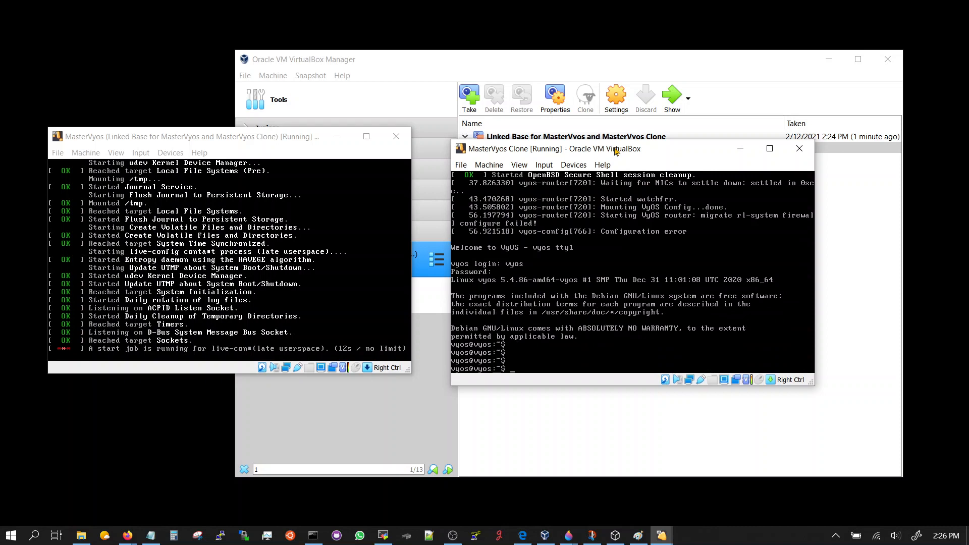
{"action": "type", "text": "int"}
{"action": "key", "text": "Tab"}
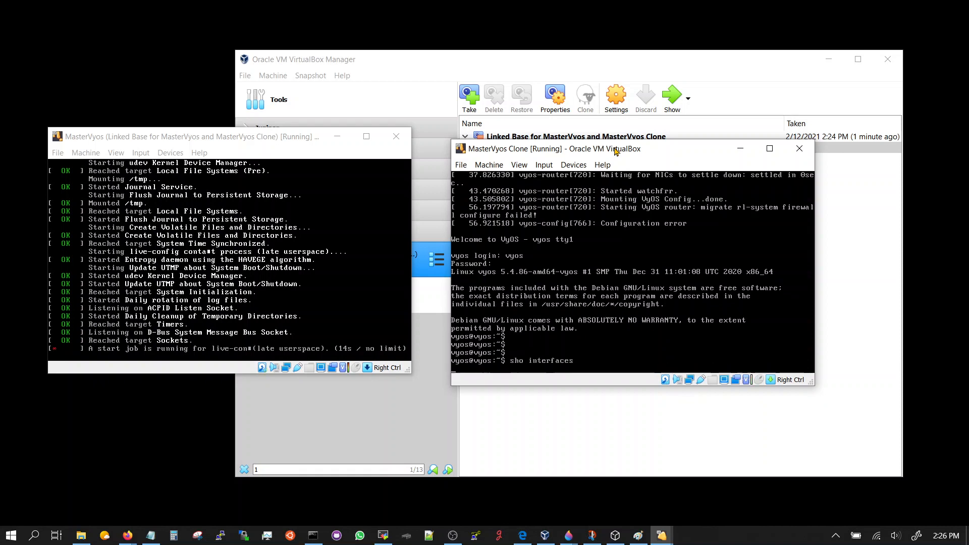
{"action": "key", "text": "Return"}
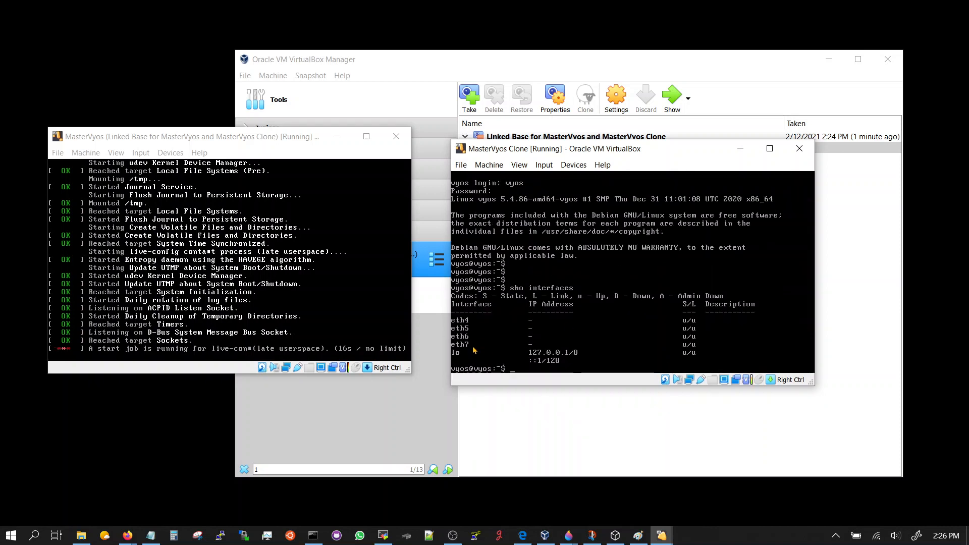
Log in to MasterVyos as vyos and run sho int, listing eth0–eth3.
{"action": "left_click", "coordinate": [285, 152]}
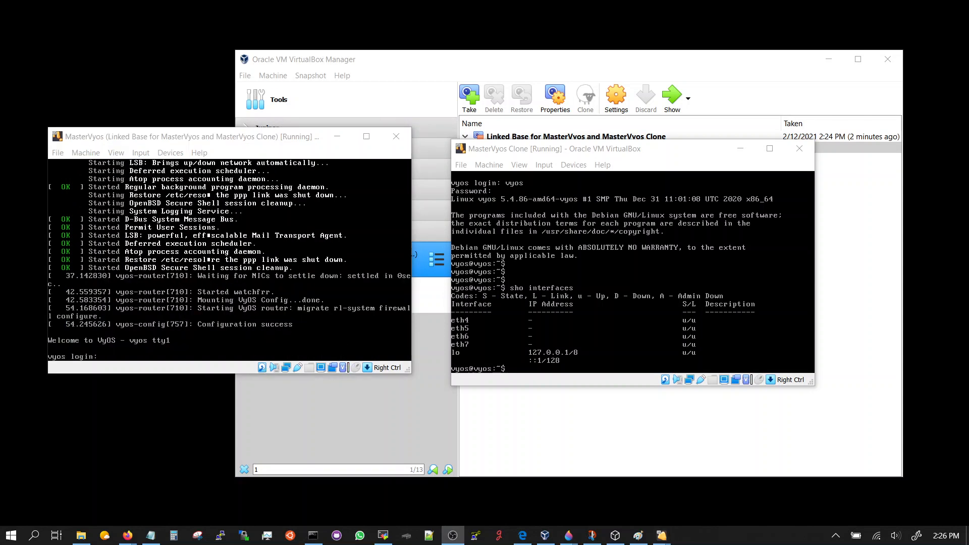
{"action": "left_click", "coordinate": [281, 141]}
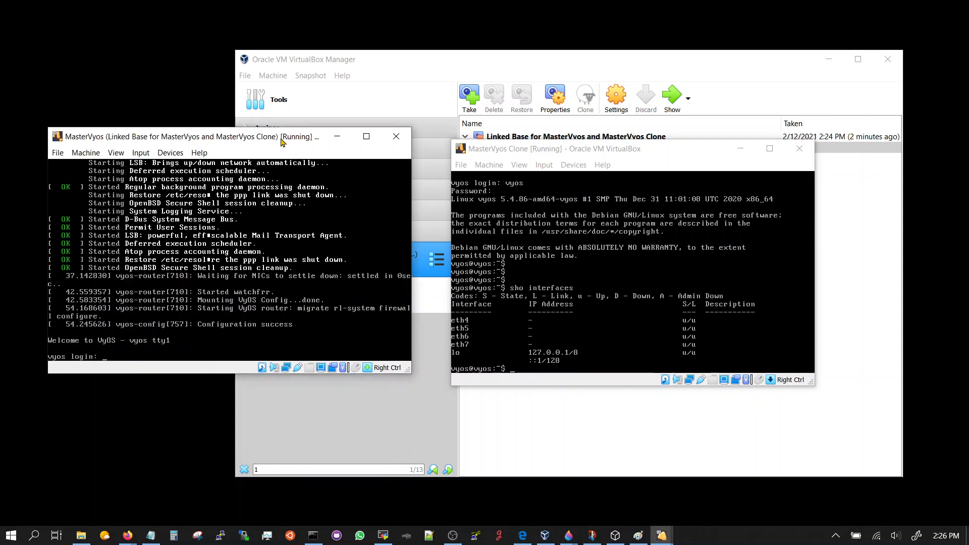
{"action": "type", "text": "vyos"}
{"action": "key", "text": "Return"}
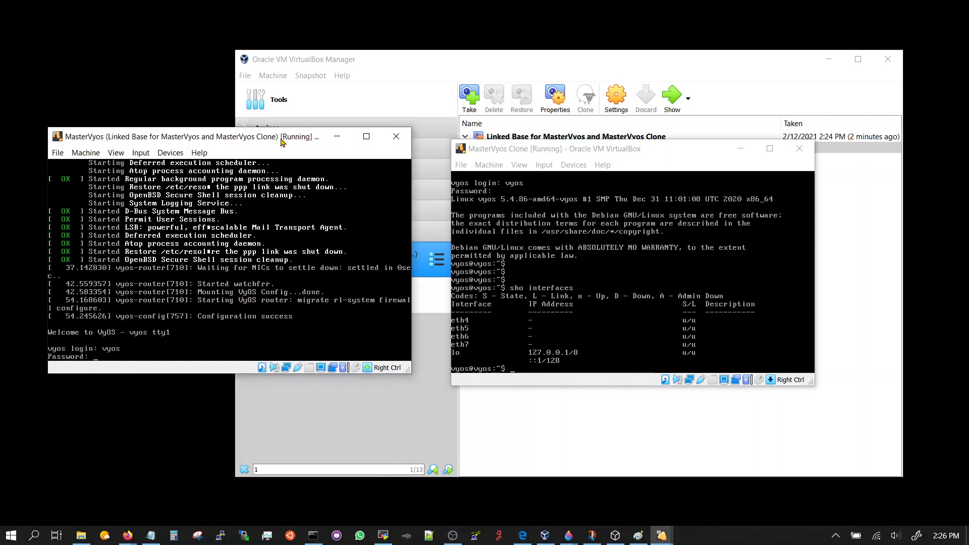
{"action": "type", "text": "vyos"}
{"action": "key", "text": "Return"}
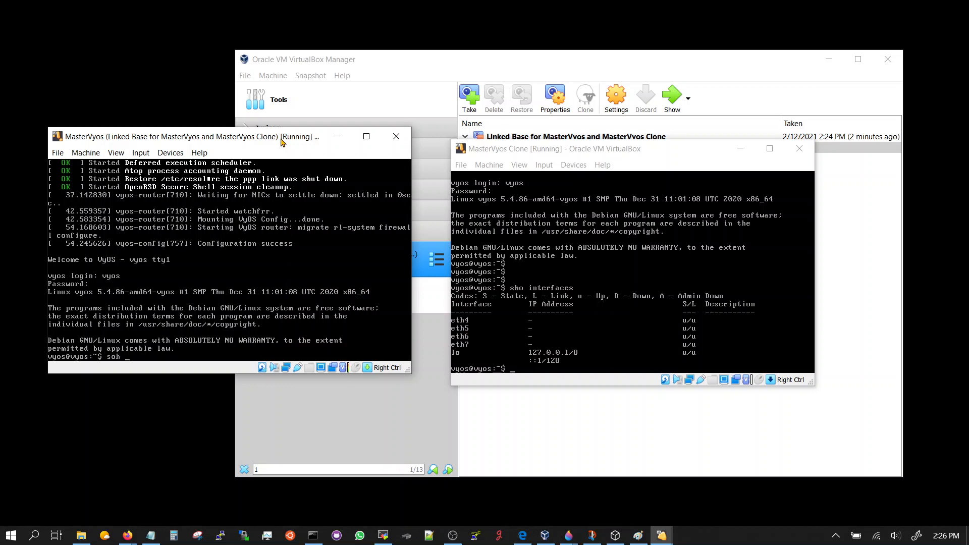
{"action": "type", "text": "soh int"}
{"action": "key", "text": "ctrl+u"}
{"action": "type", "text": "sho int"}
{"action": "key", "text": "Tab"}
{"action": "key", "text": "Return"}
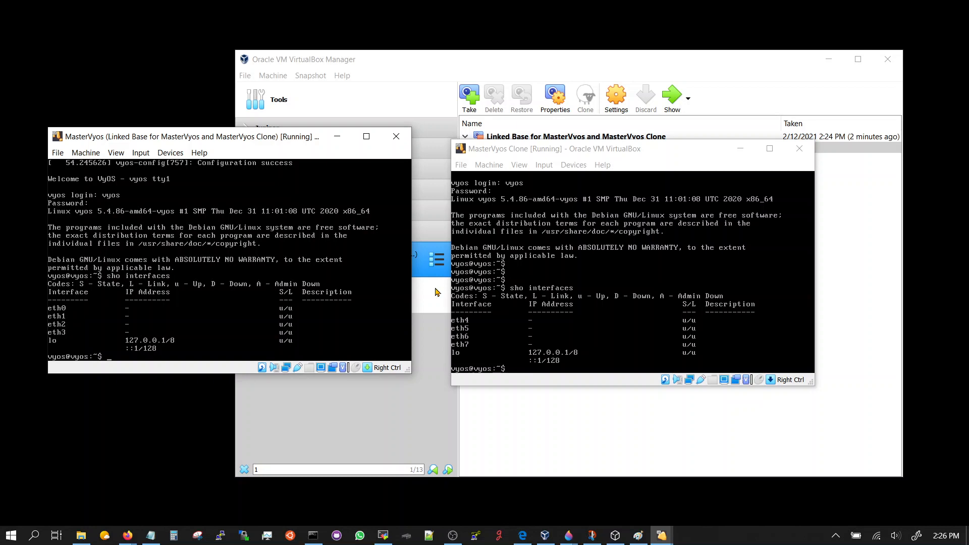
On the clone, delete file //config/config.boot and reboot, confirming both prompts.
{"action": "left_click", "coordinate": [474, 334]}
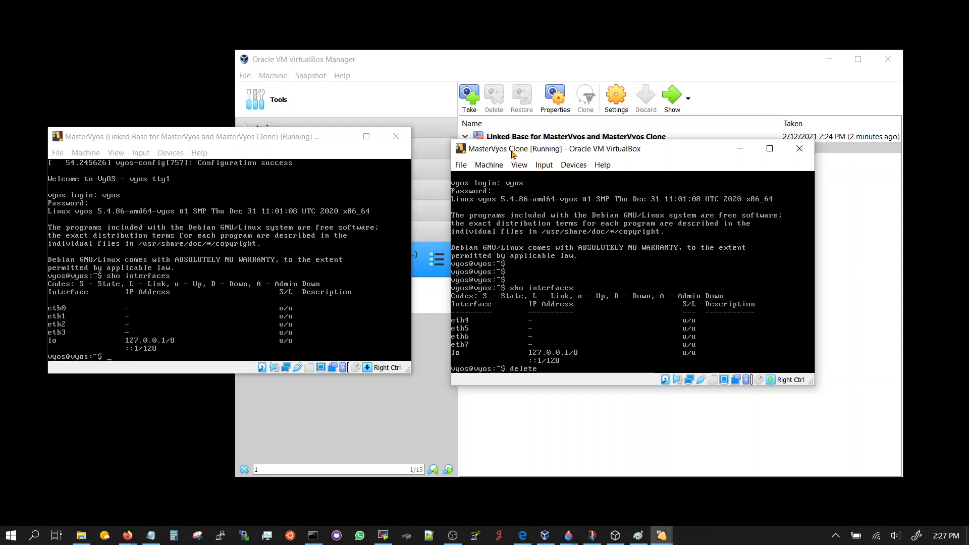
{"action": "type", "text": "file //config/config.boot"}
{"action": "key", "text": "Return"}
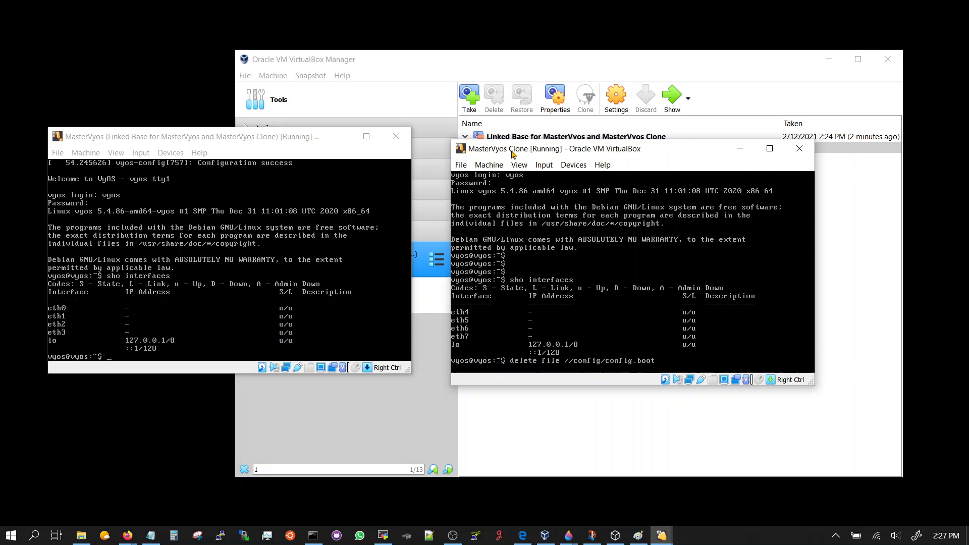
{"action": "type", "text": "yos:~$ reboot"}
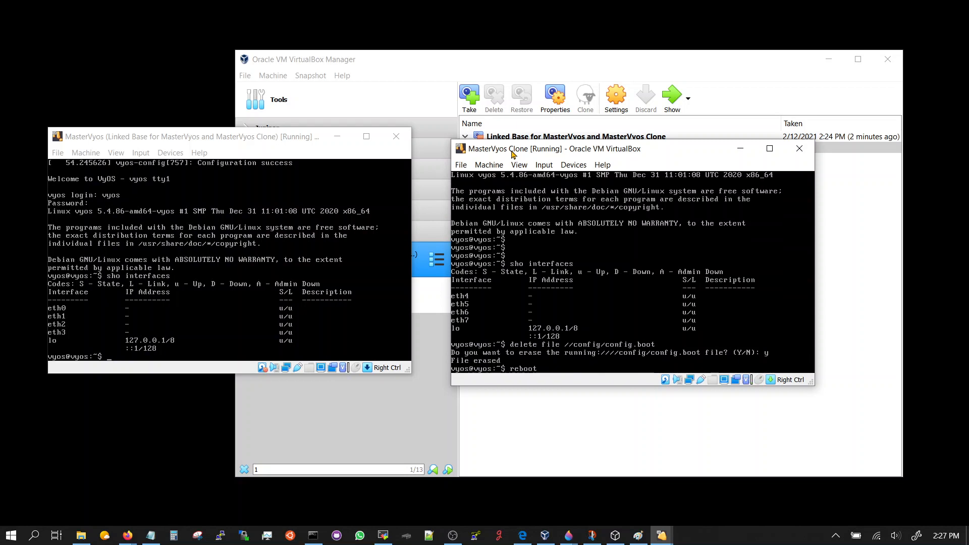
{"action": "key", "text": "Return"}
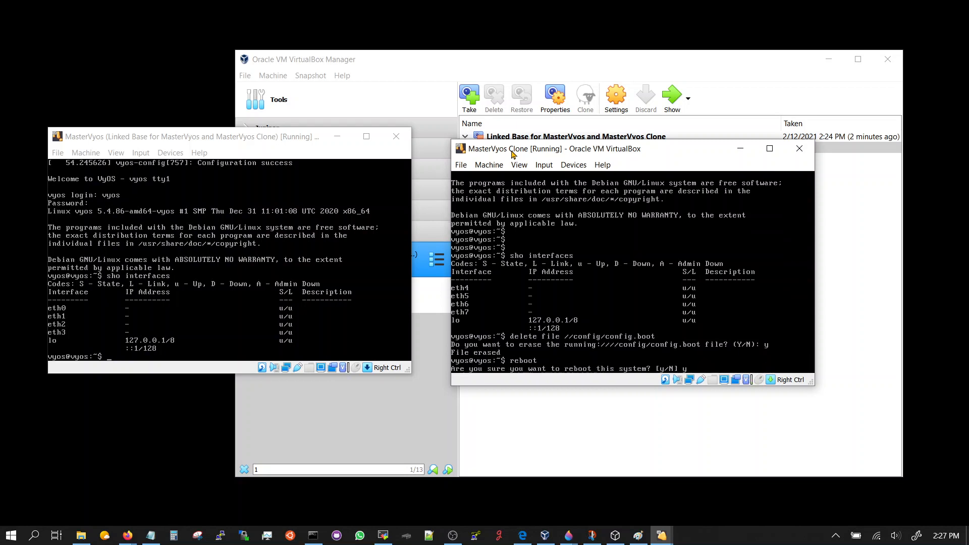
{"action": "key", "text": "Return"}
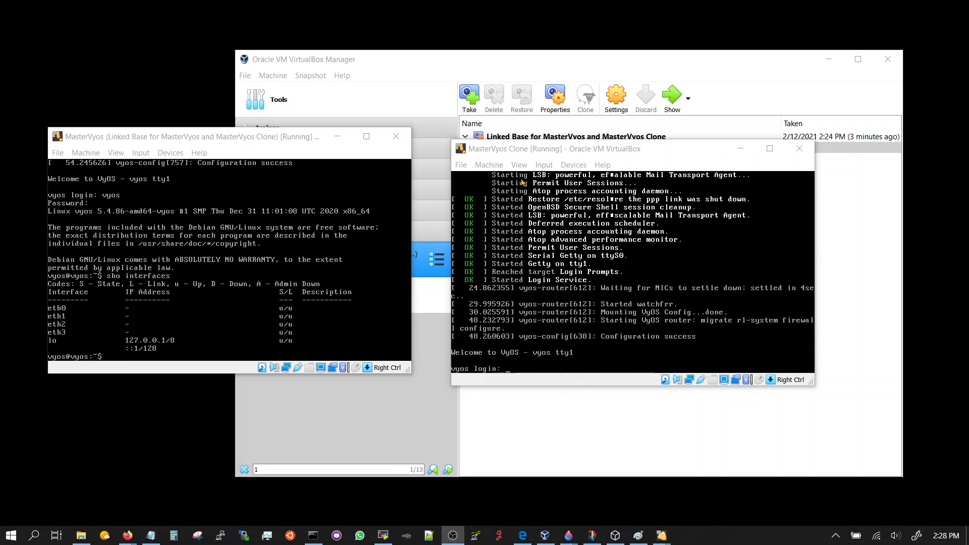
Log in to the rebooted clone's console as user vyos with its password.
{"action": "left_click", "coordinate": [525, 150]}
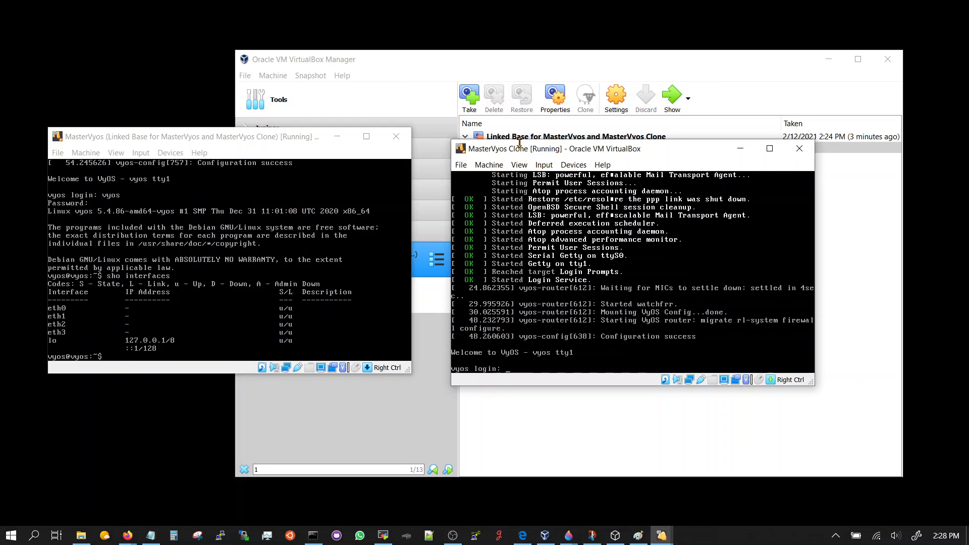
{"action": "type", "text": "vyos"}
{"action": "key", "text": "Return"}
{"action": "type", "text": "vyos"}
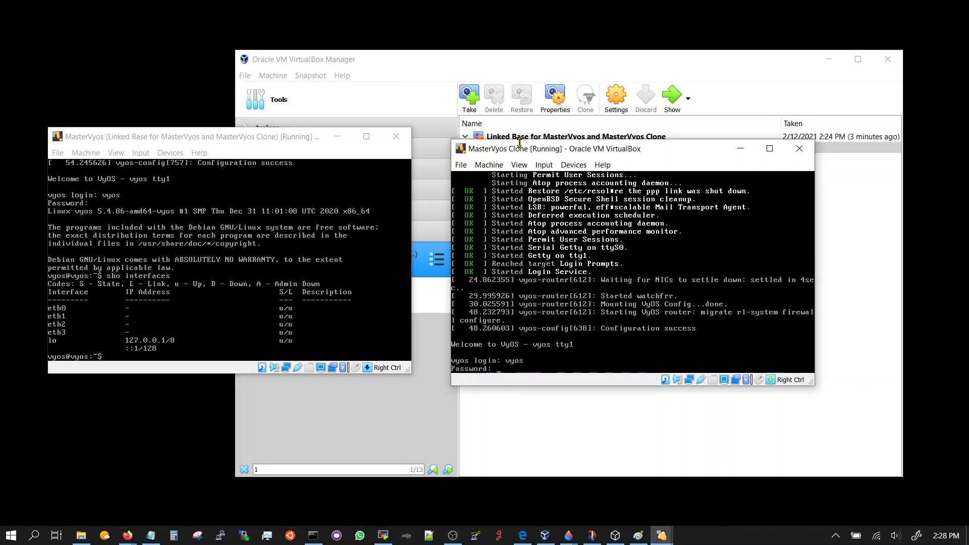
{"action": "key", "text": "Return"}
Run 'show interfaces' on the clone and compare its eth0–eth3 listing with MasterVyos.
{"action": "type", "text": "s"}
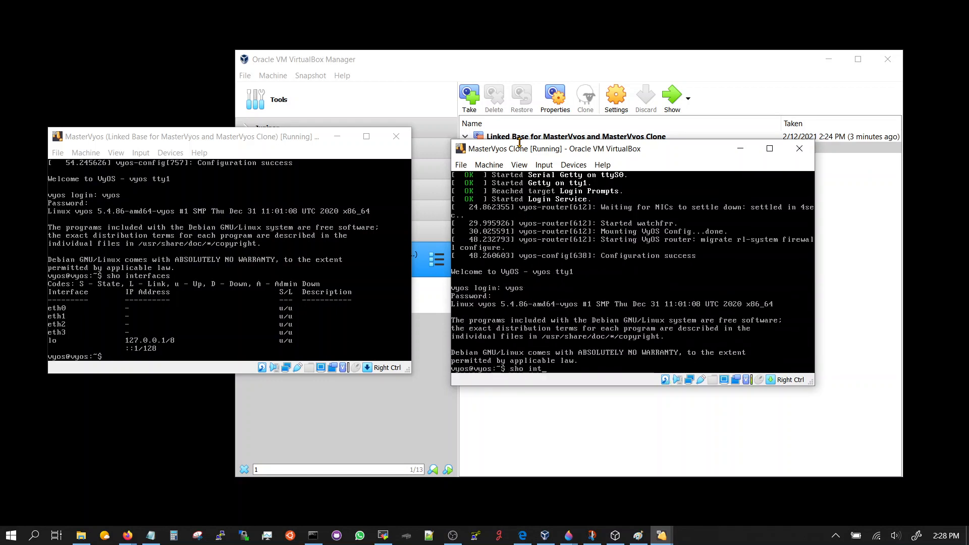
{"action": "type", "text": "ho int"}
{"action": "key", "text": "Tab"}
{"action": "key", "text": "Return"}
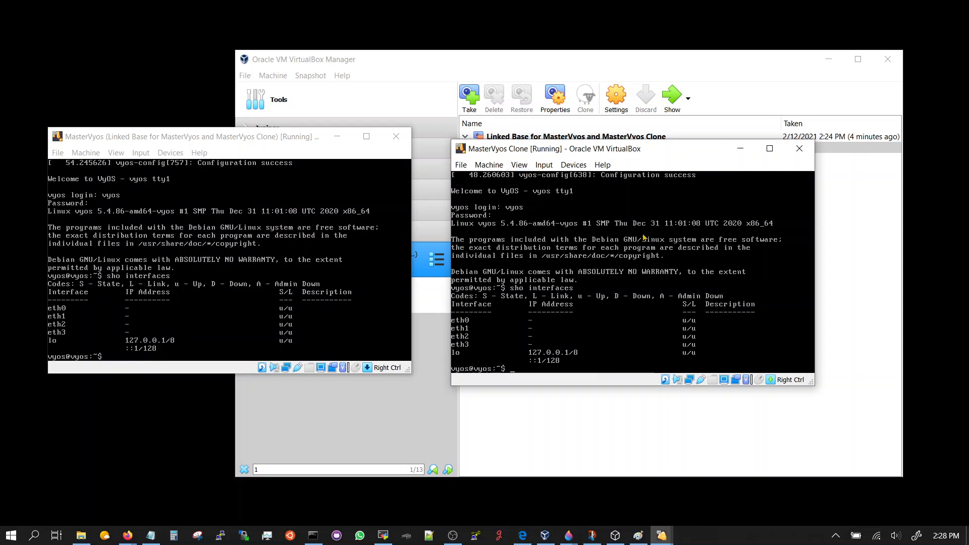
{"action": "left_click", "coordinate": [278, 151]}
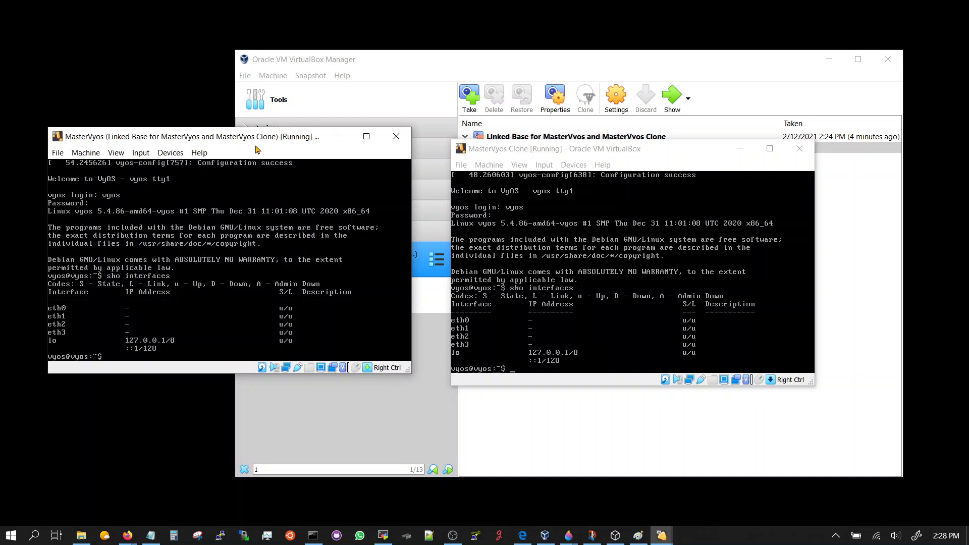